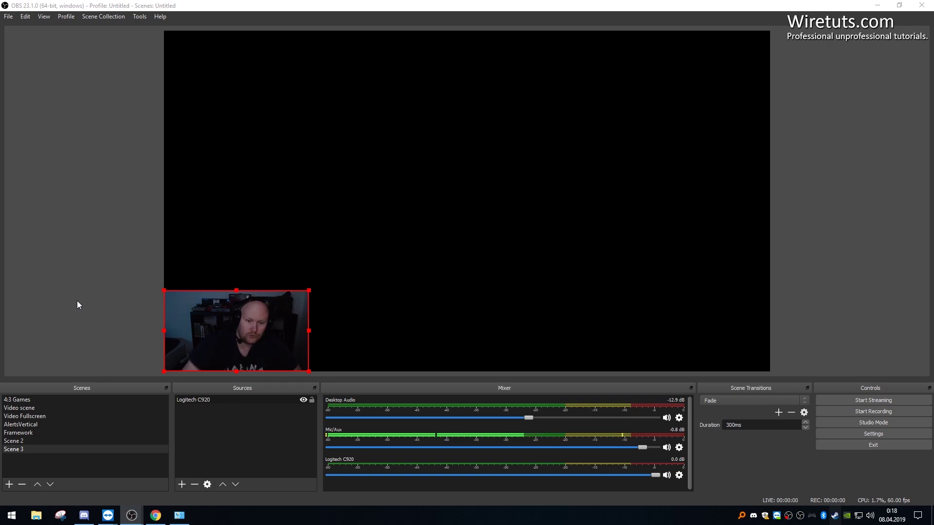
Step: Open the video configuration of the Logitech C920 source and move its dialog clear of the preview
click(222, 404)
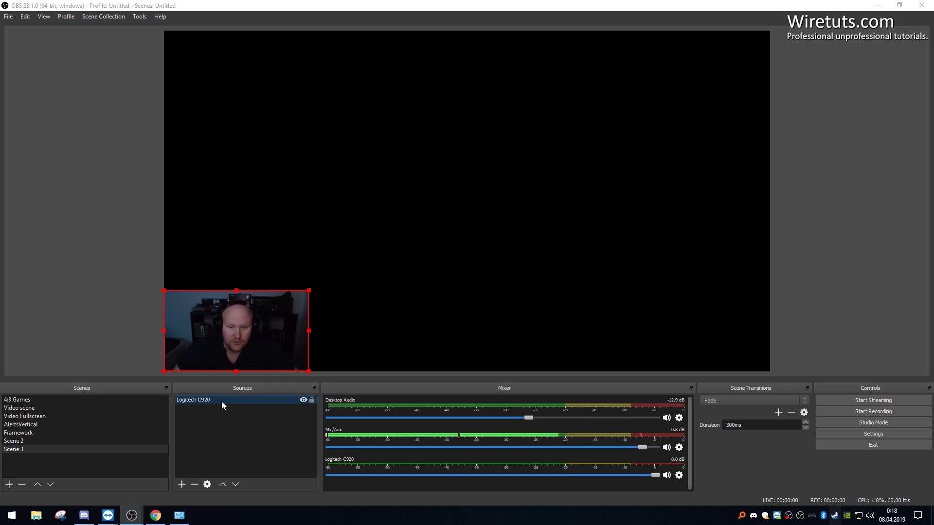
double_click(221, 401)
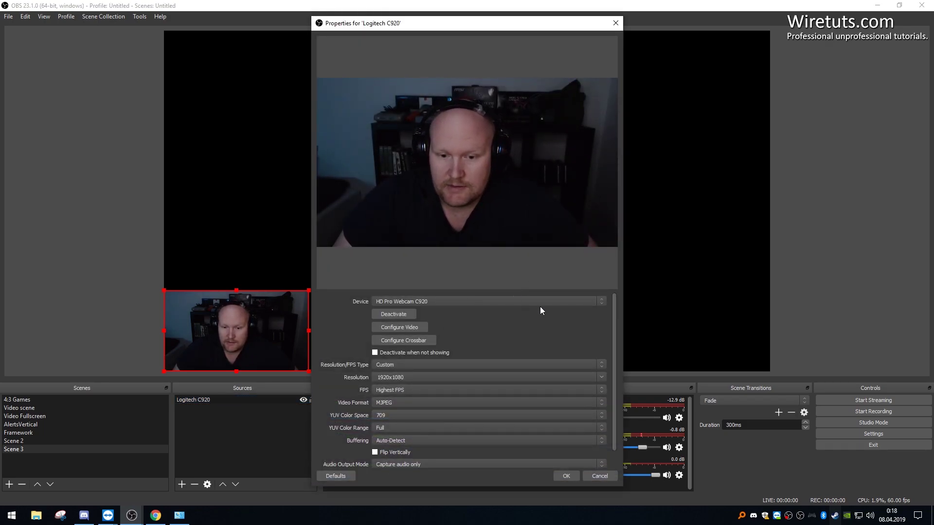
click(419, 329)
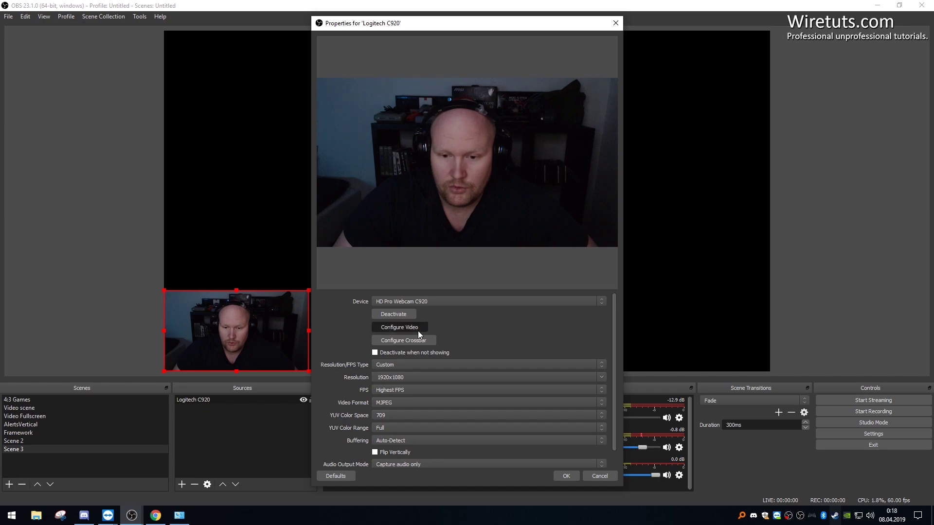
drag(210, 74, 331, 87)
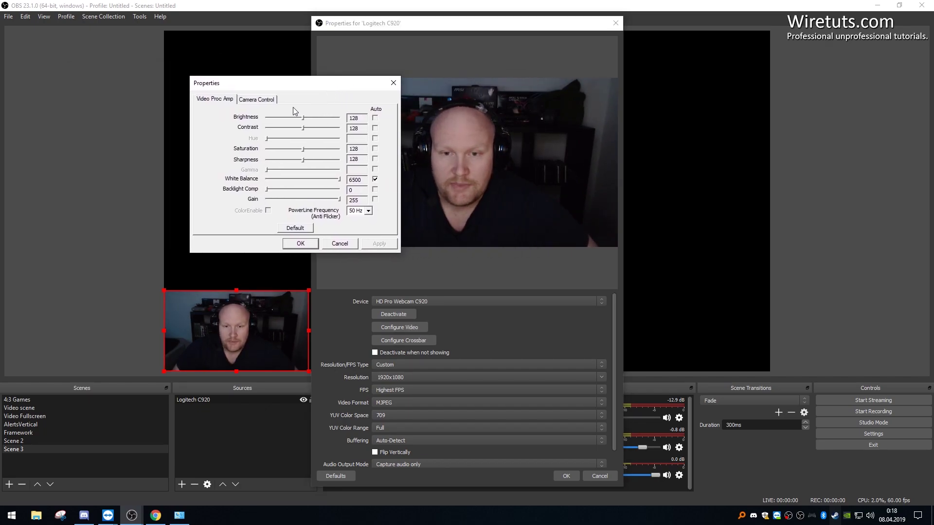
Step: Try to turn off automatic focus, exposure and white balance for the webcam and apply the change
click(256, 99)
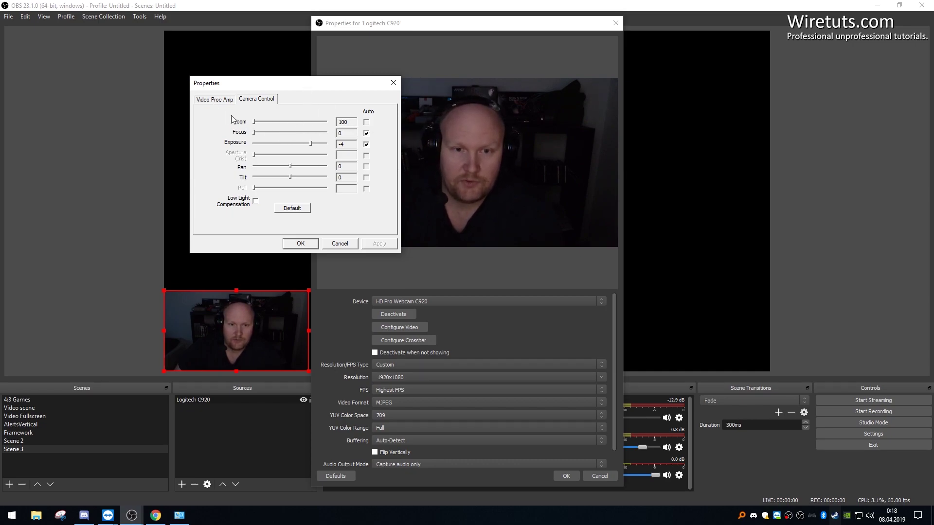
click(365, 144)
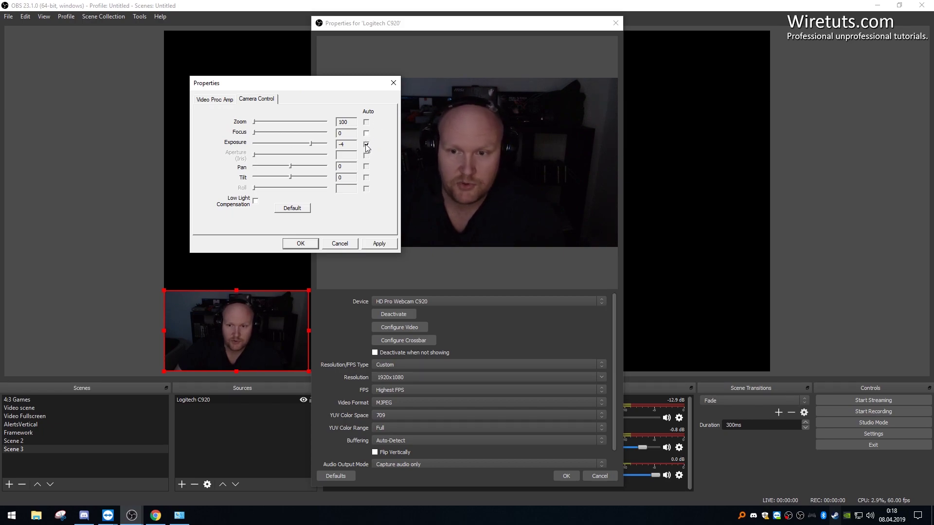
click(215, 99)
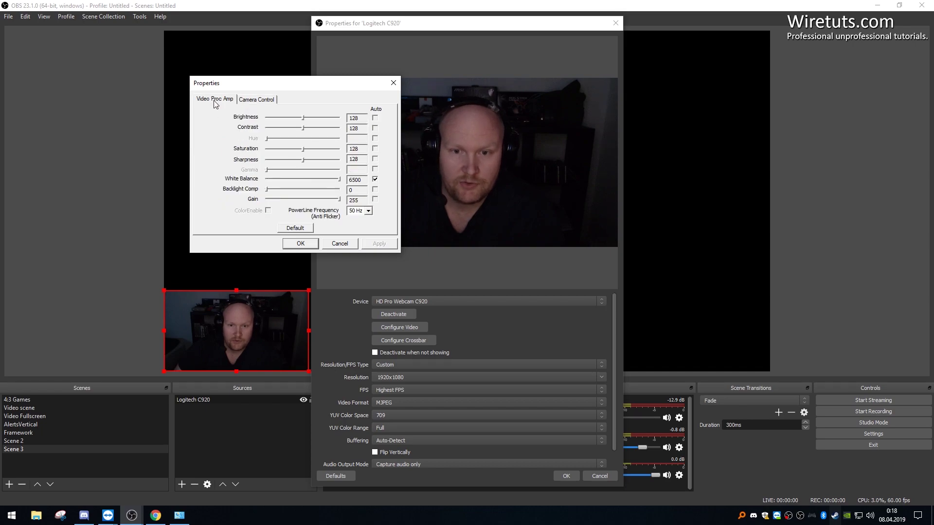
click(374, 180)
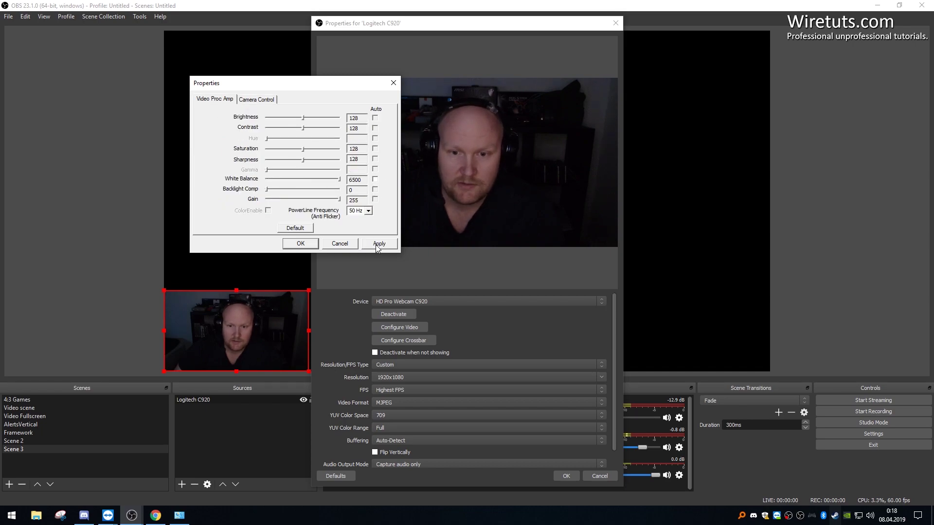
Step: Check the webcam's Camera Control and Video Proc Amp settings for their automatic options
click(269, 99)
drag(272, 84, 288, 90)
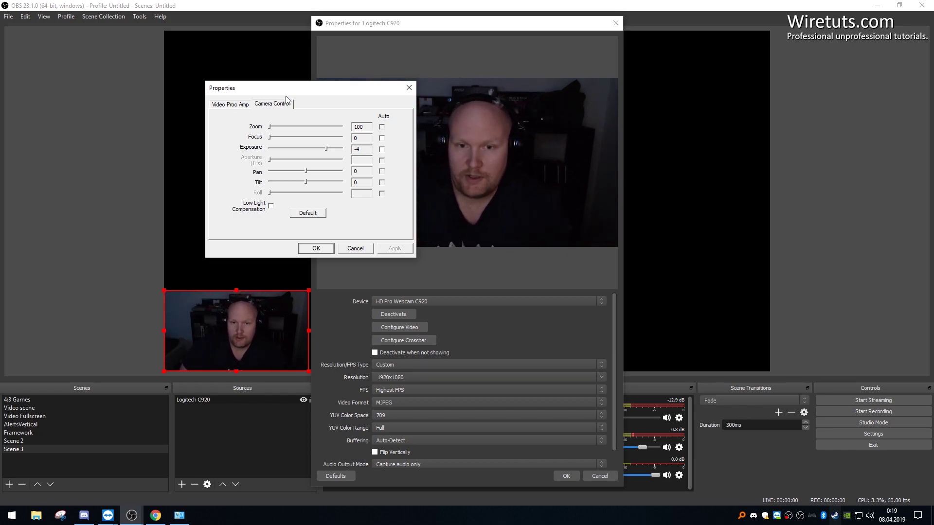
mouse_move(285, 95)
mouse_down()
mouse_move(309, 102)
mouse_move(301, 100)
mouse_up()
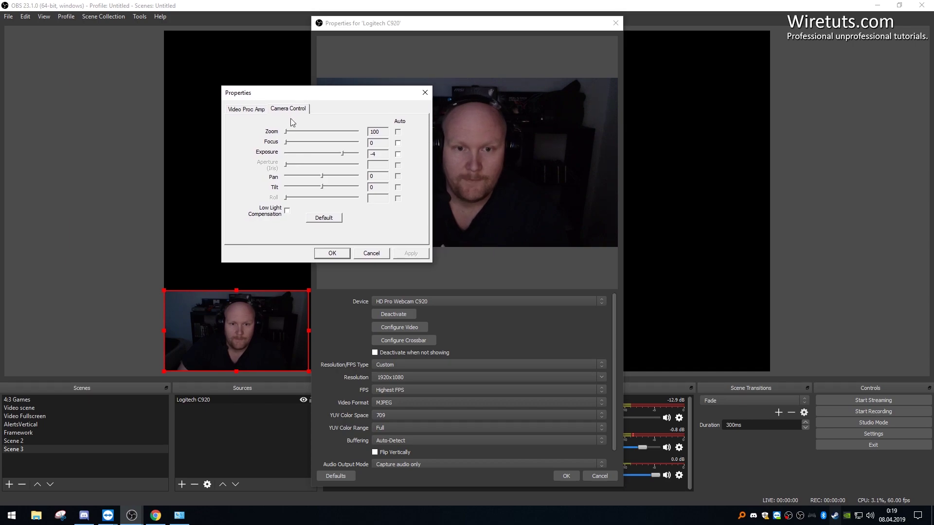
click(260, 110)
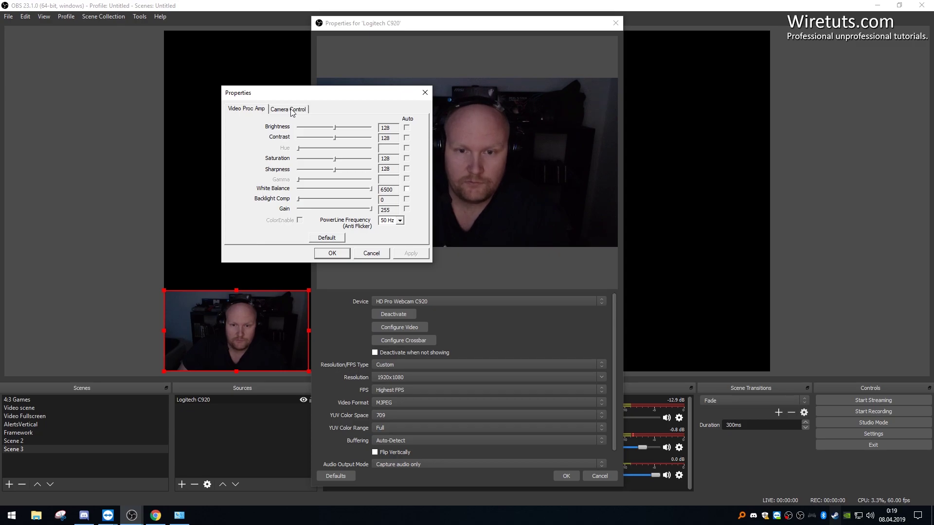
click(292, 111)
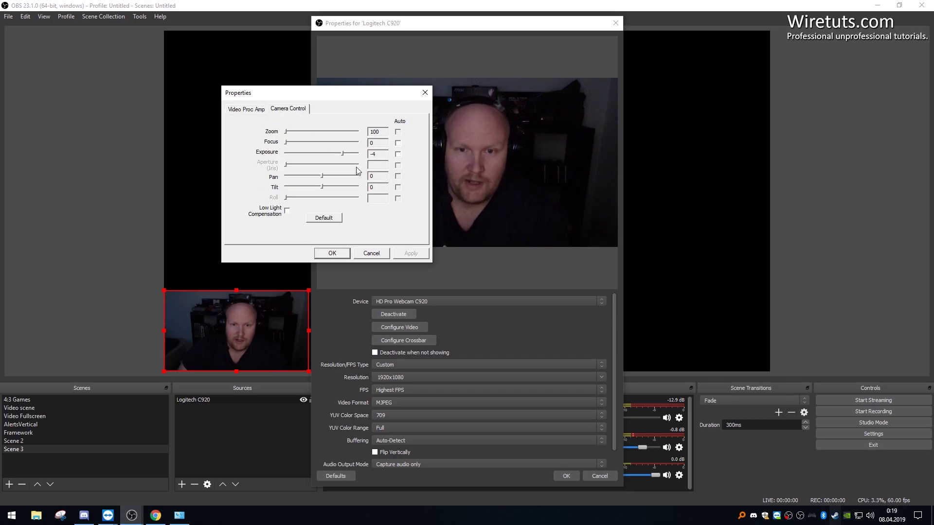
Step: Try Low Light Compensation on the webcam by enabling it, then disable it and apply the change
click(287, 210)
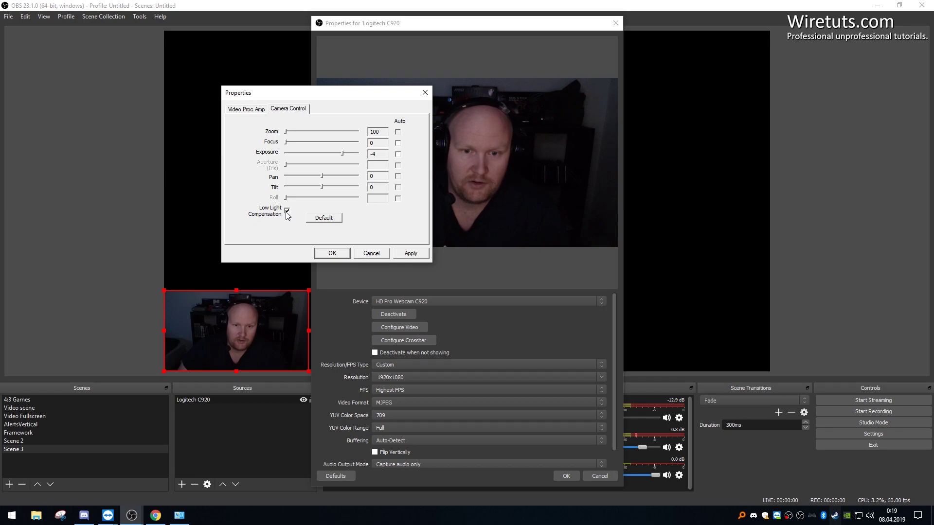
click(287, 210)
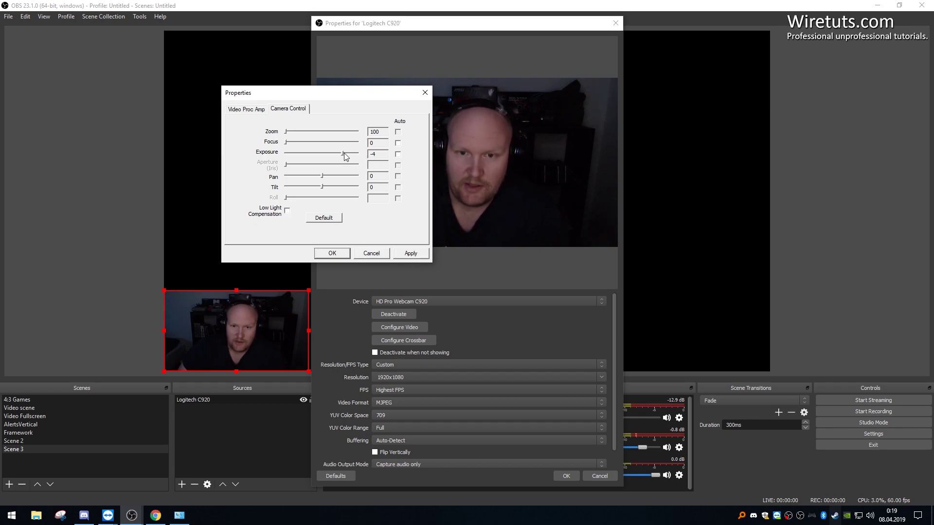
click(246, 109)
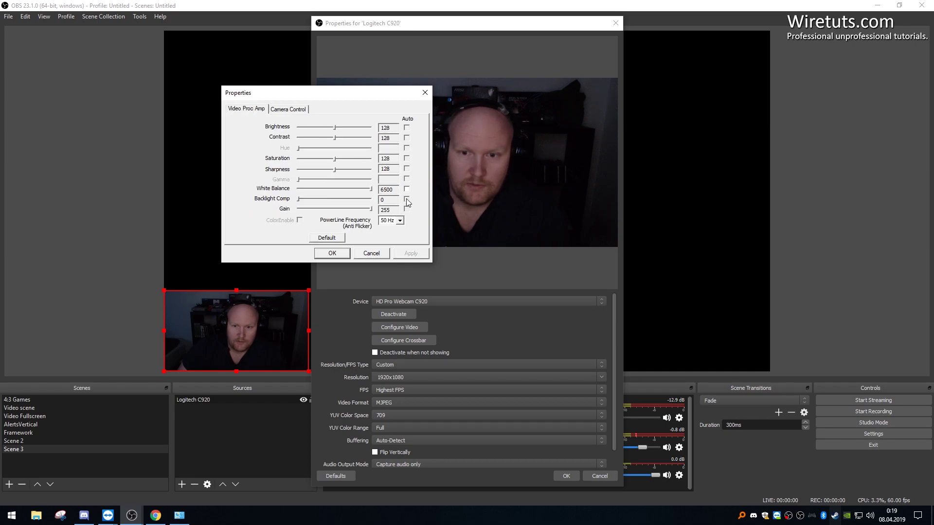
click(289, 109)
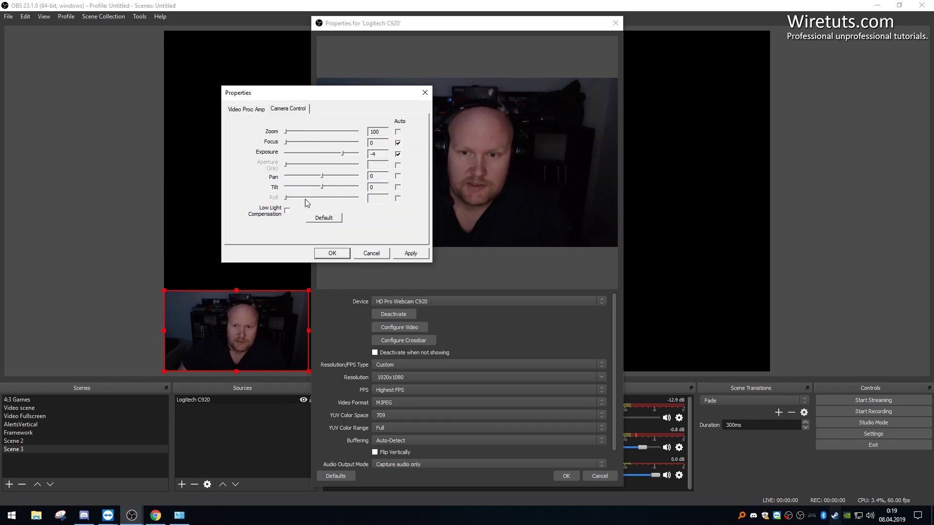
click(287, 210)
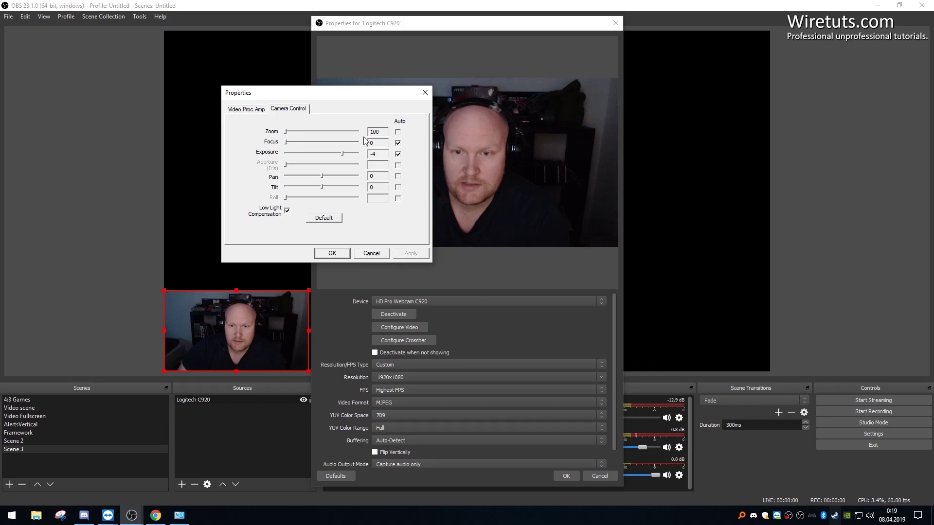
click(287, 210)
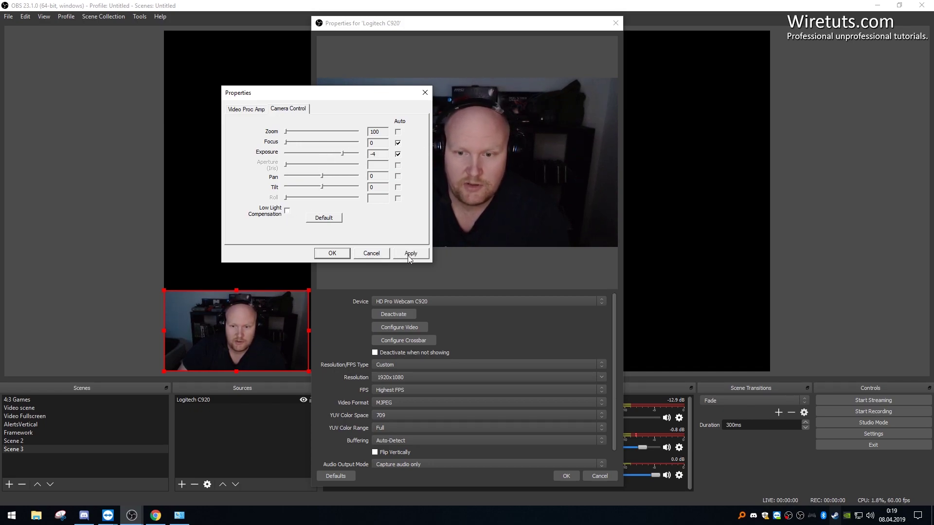
click(408, 254)
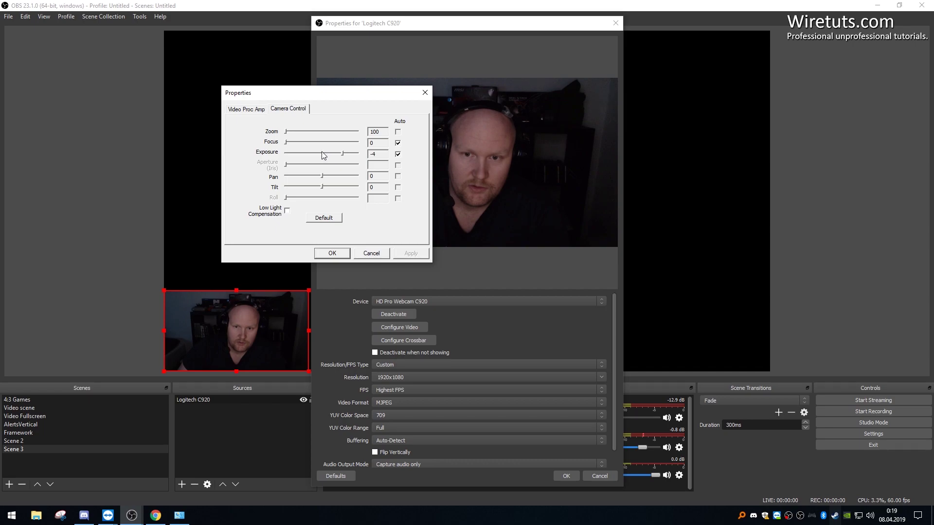
Step: Turn off automatic exposure, set the webcam's exposure to -5 and apply it
click(397, 154)
drag(342, 154, 334, 155)
click(411, 253)
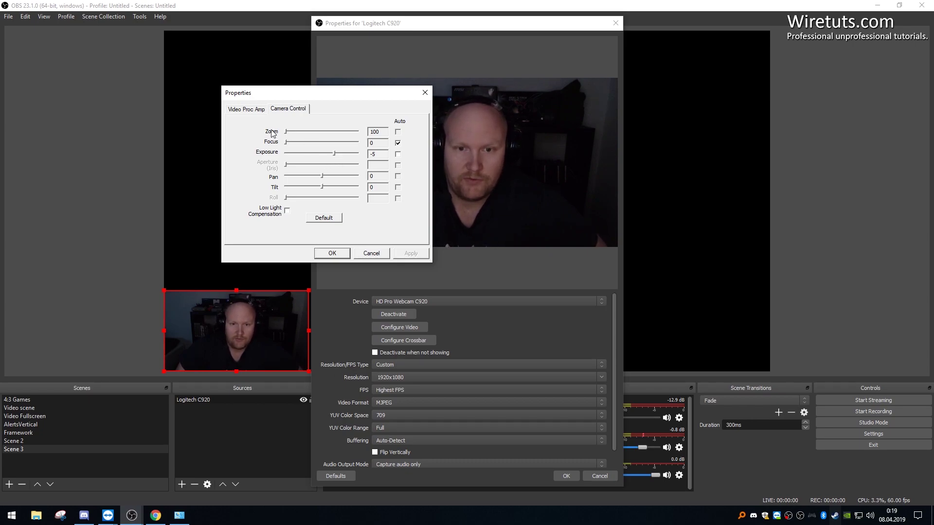
Step: Compare the Video Proc Amp and Camera Control settings to check whether the manual exposure is retained
click(249, 109)
click(296, 112)
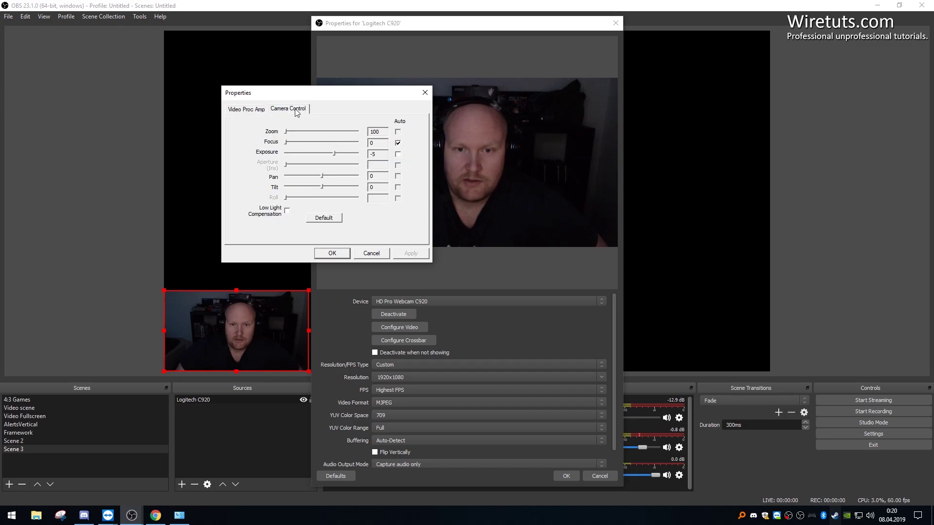
click(261, 113)
click(278, 110)
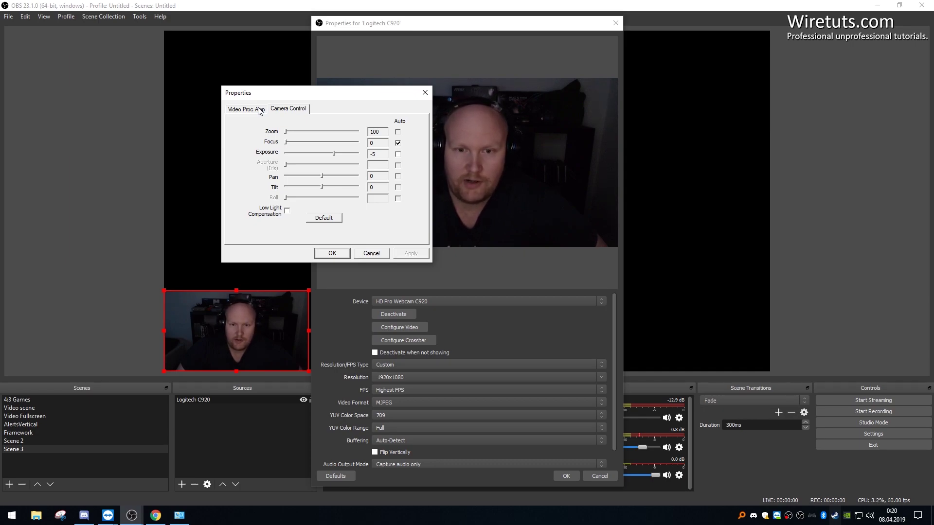
click(262, 113)
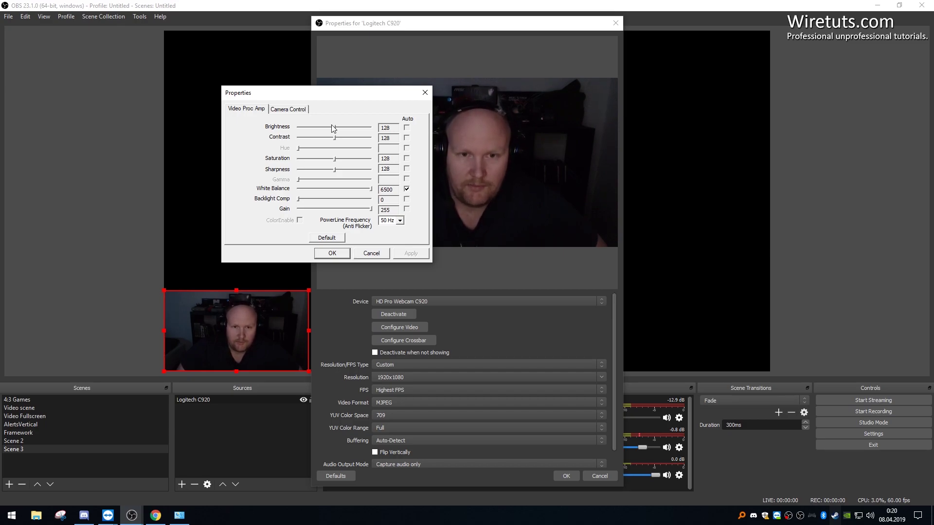
click(288, 109)
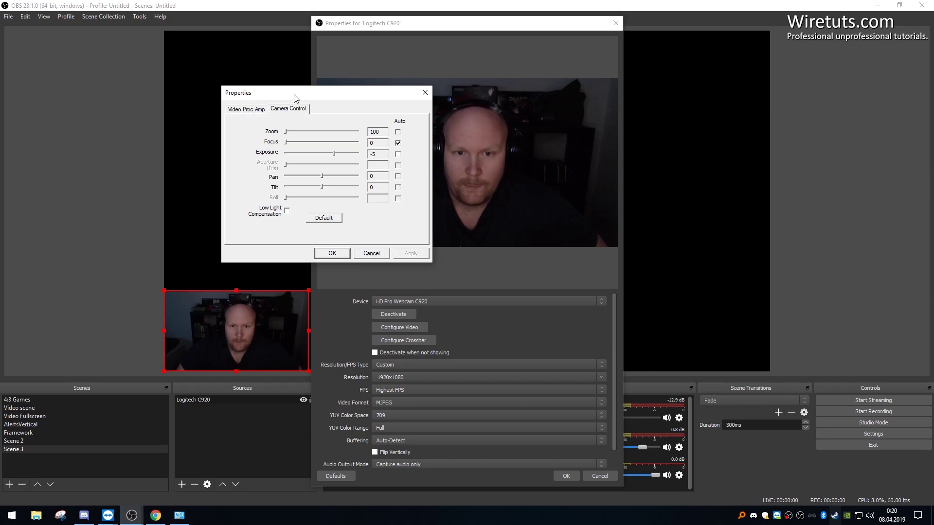
Step: Cancel out of the webcam's video configuration and the Logitech C920 source properties
drag(293, 98, 302, 99)
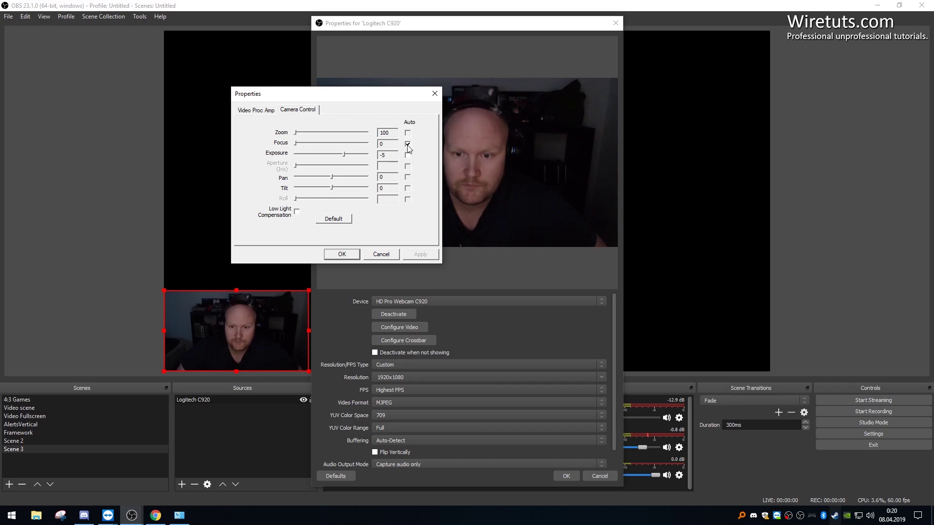
click(381, 254)
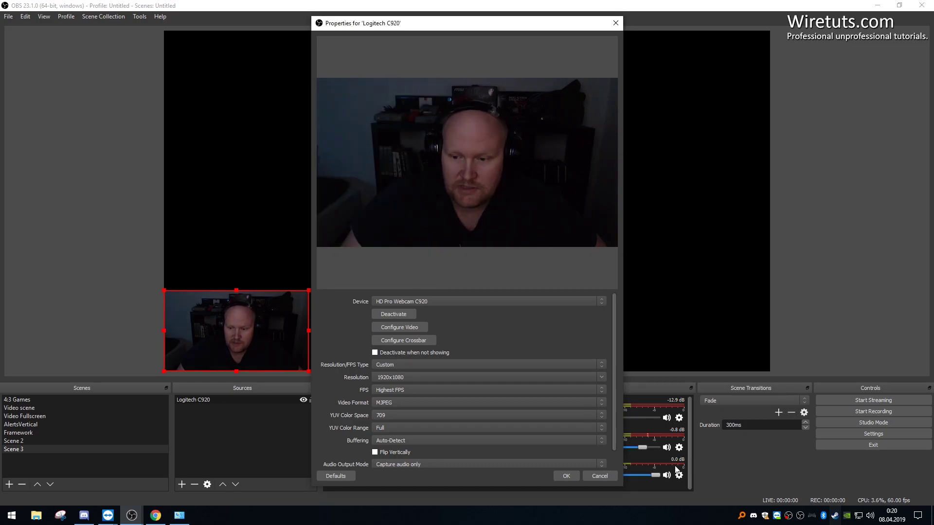
click(599, 476)
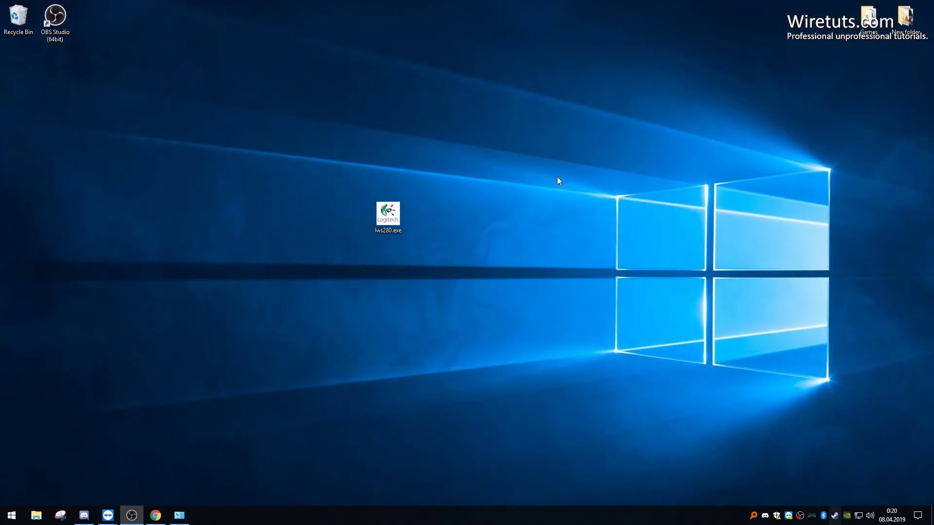
Step: Switch to Programs and Features, uninstall Logitech Camera Settings and finish the uninstall wizard
click(217, 467)
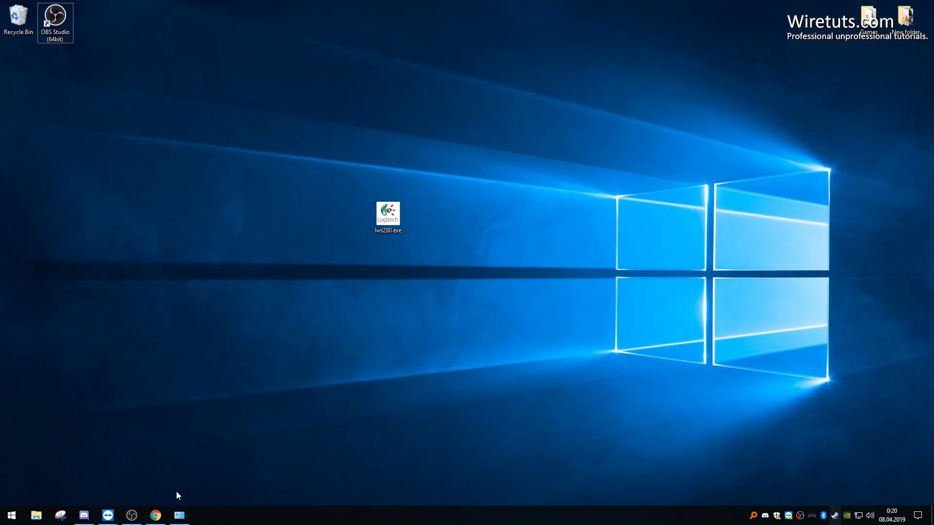
click(189, 515)
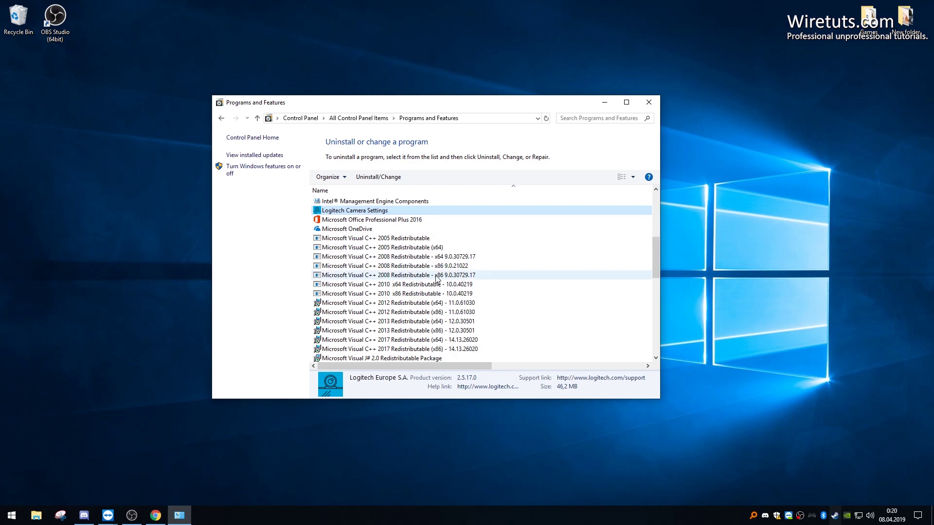
click(381, 178)
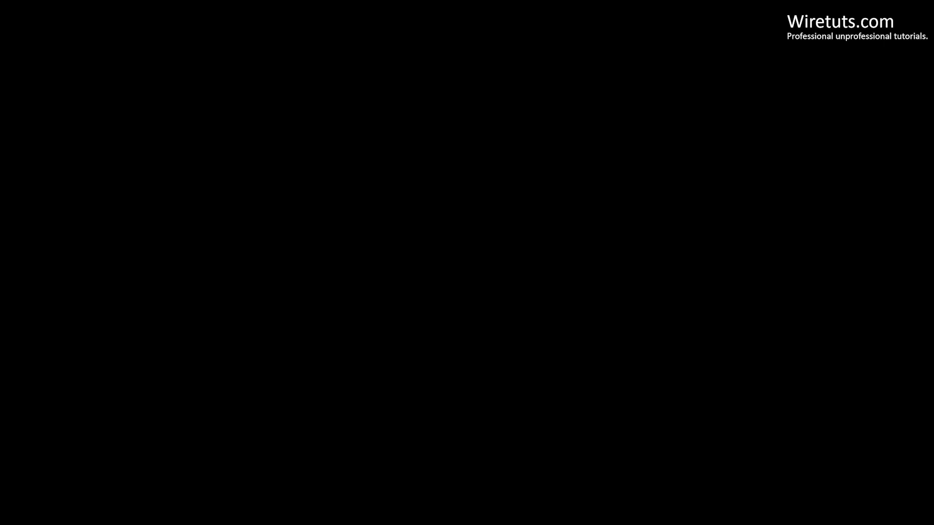
click(484, 282)
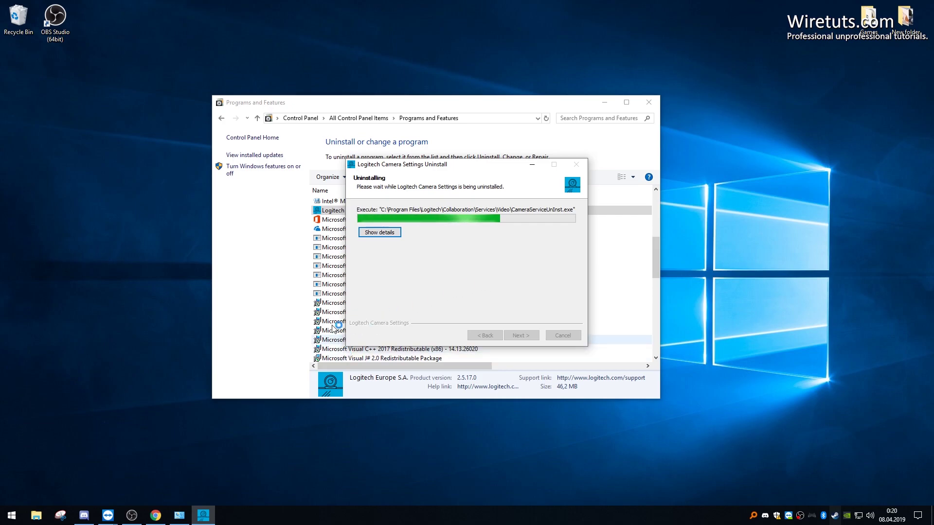
drag(421, 171, 541, 163)
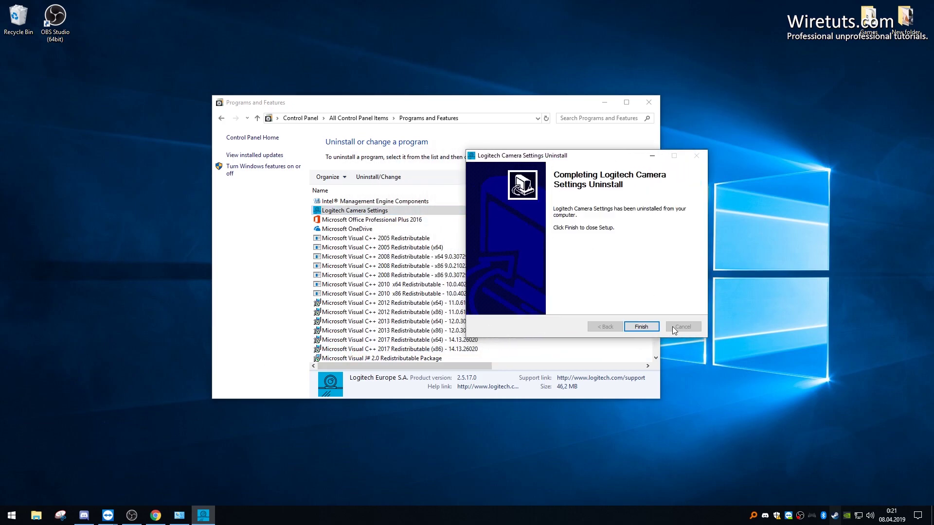
click(642, 329)
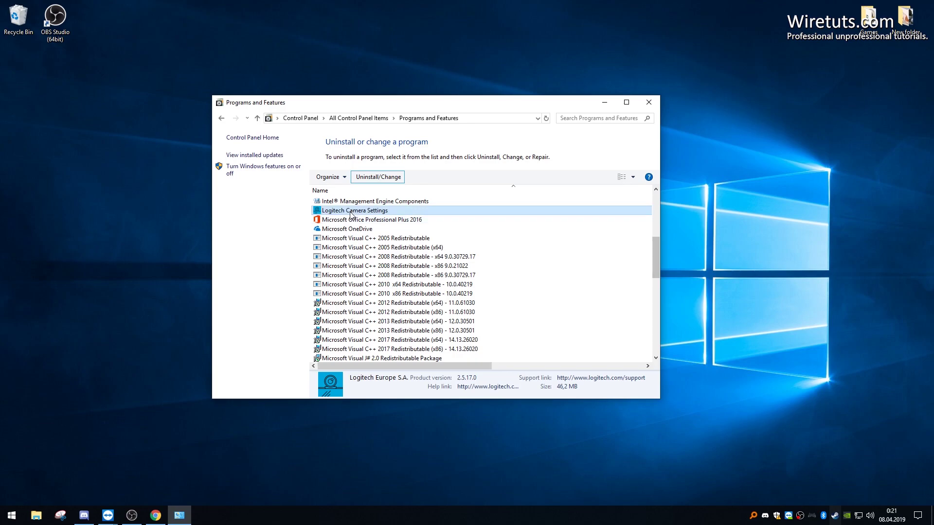
Step: Switch to Chrome and examine the Camera Settings entry in the Windows 10 downloads on Logitech's C920 support page
click(155, 515)
click(228, 93)
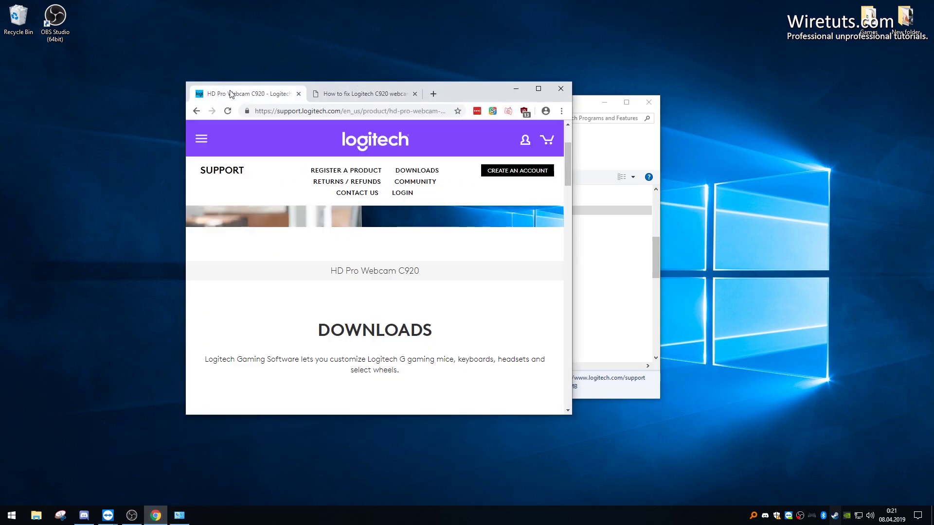
middle_click(429, 235)
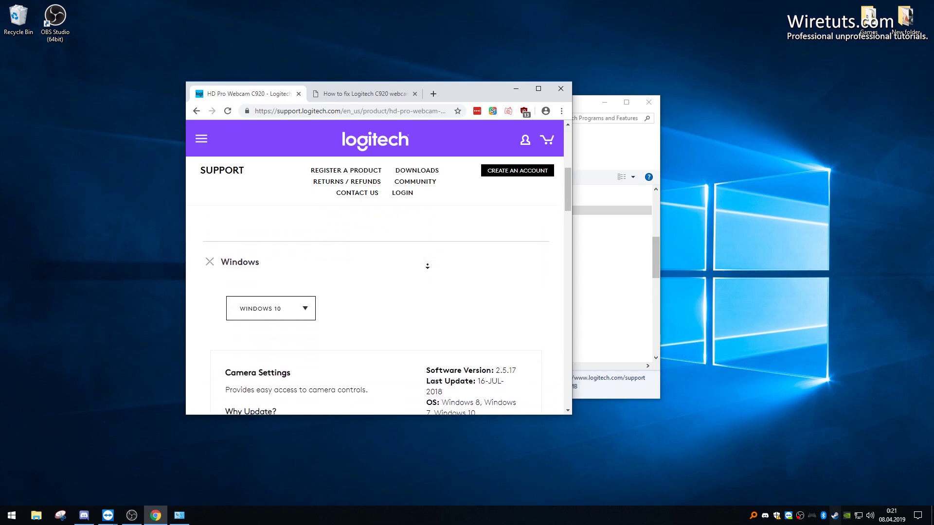
click(226, 274)
drag(224, 274, 301, 275)
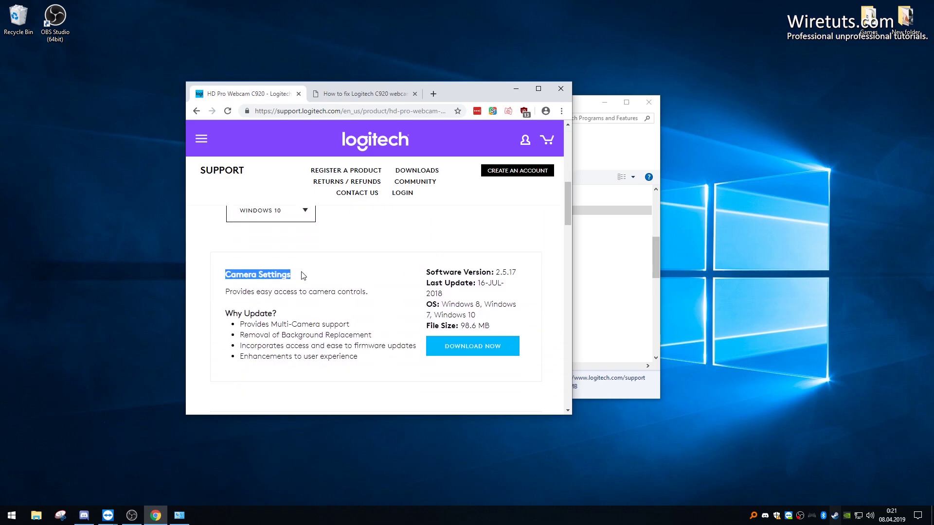
drag(568, 201, 562, 263)
mouse_move(224, 245)
mouse_down()
mouse_move(292, 246)
mouse_move(226, 248)
mouse_up()
drag(570, 272, 552, 211)
Step: Examine the Logitech Gaming Software download entry and compare it with the Camera Settings entry on the support page
drag(294, 312, 209, 307)
click(210, 307)
scroll(295, 305, down, 1)
scroll(240, 250, up, 1)
mouse_move(228, 221)
mouse_down()
mouse_move(340, 233)
mouse_move(223, 225)
mouse_up()
click(346, 232)
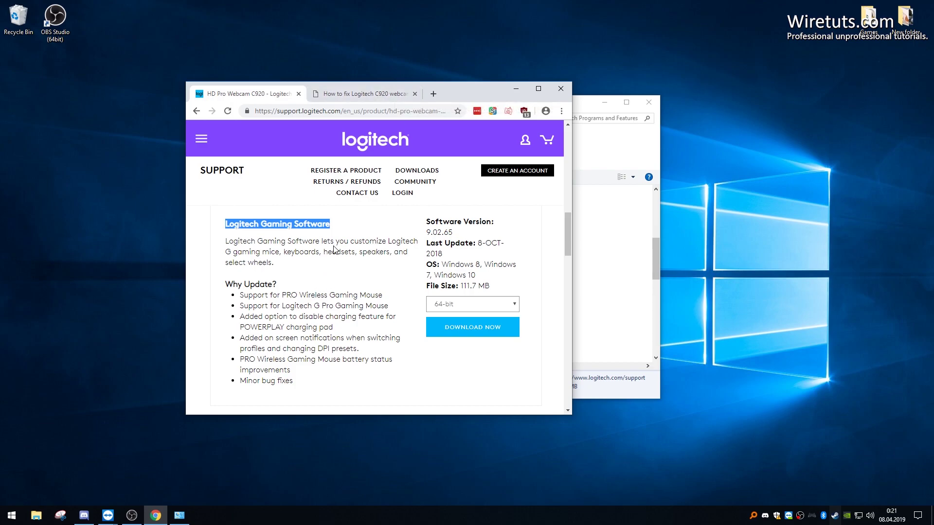
click(349, 230)
triple_click(349, 230)
click(333, 226)
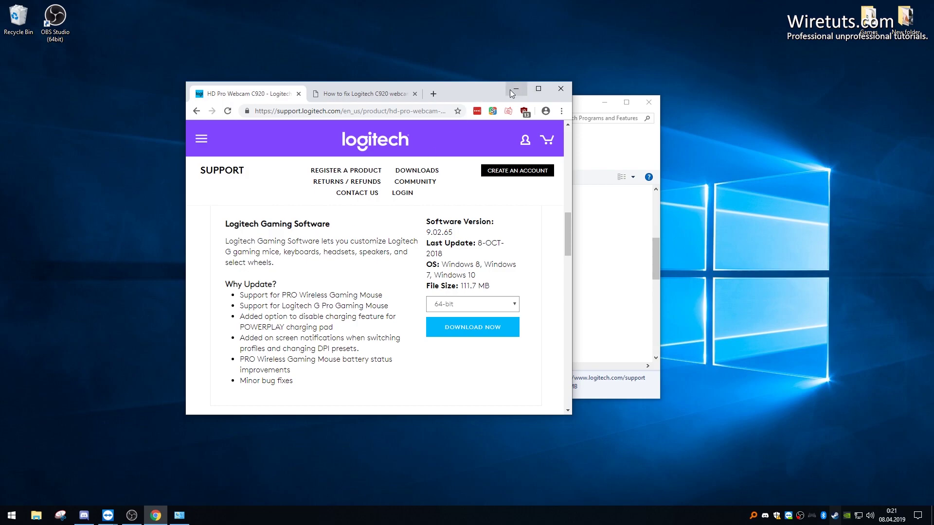
drag(423, 97, 380, 98)
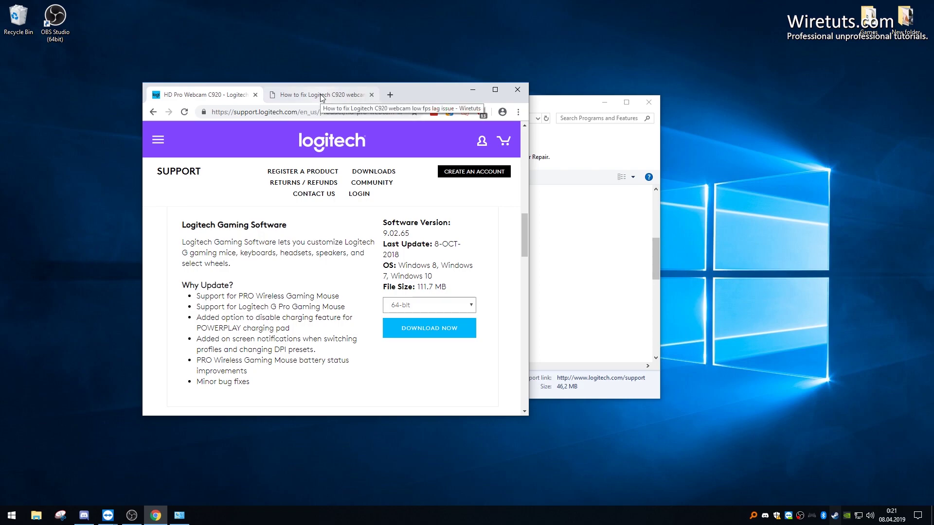
scroll(247, 308, up, 5)
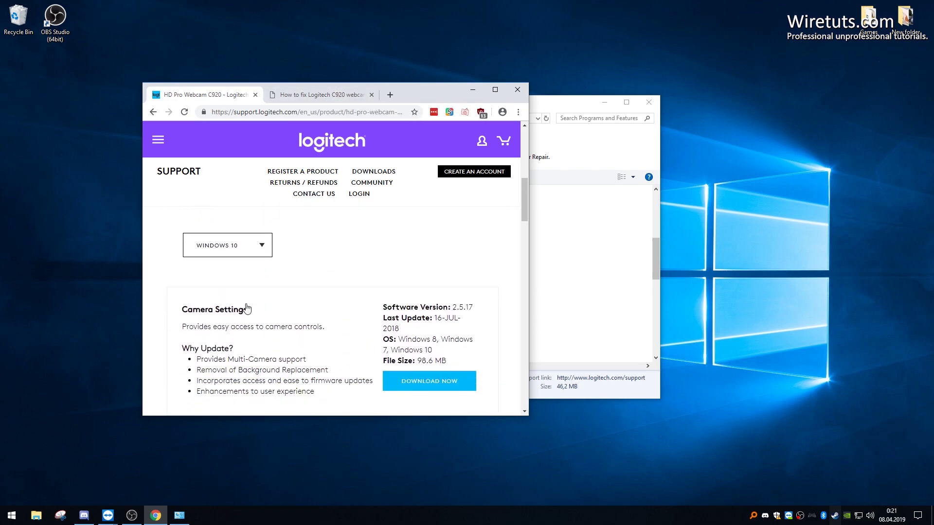
scroll(247, 308, down, 1)
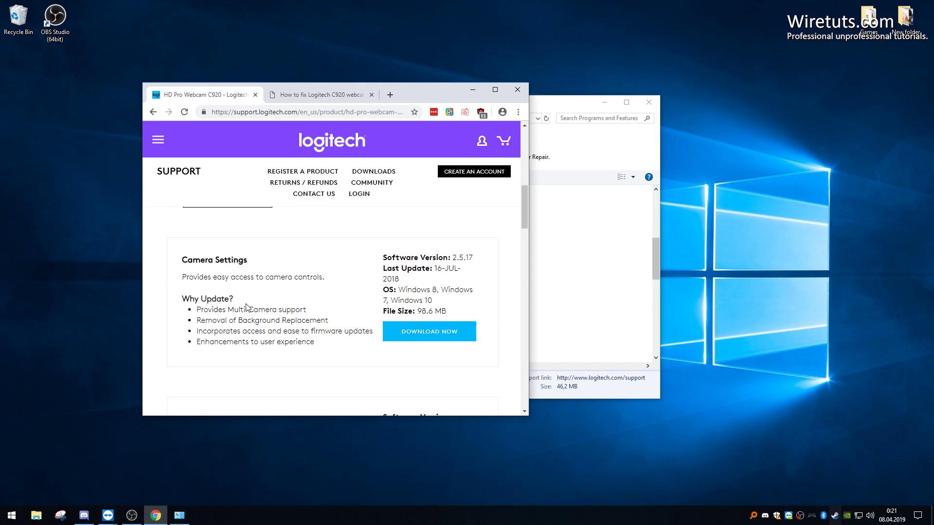
Step: Read the Wiretuts article's instruction on downloading and installing Logitech Webcam Software 2.80.853.0a
click(292, 101)
drag(248, 184, 403, 184)
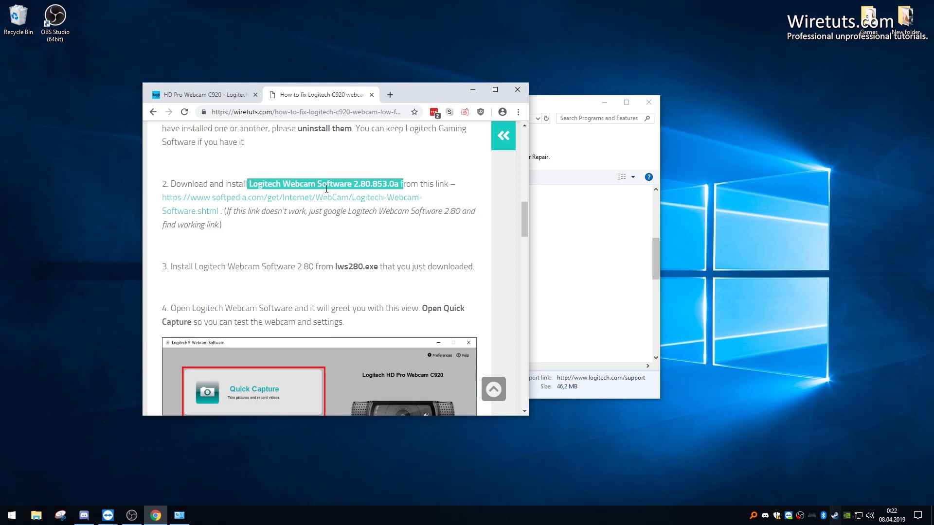
click(435, 179)
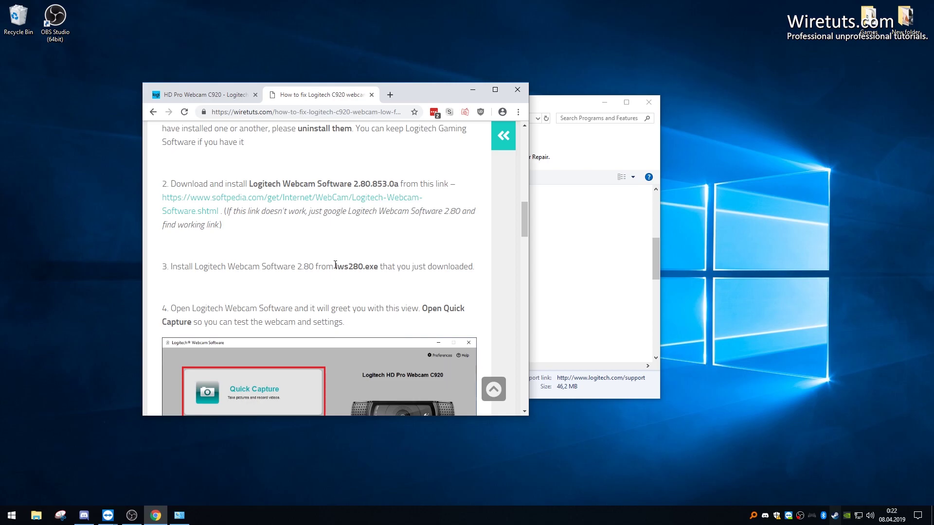
Step: Minimize the open windows, run lws280.exe from the desktop and complete the Logitech Webcam Software installation
click(472, 90)
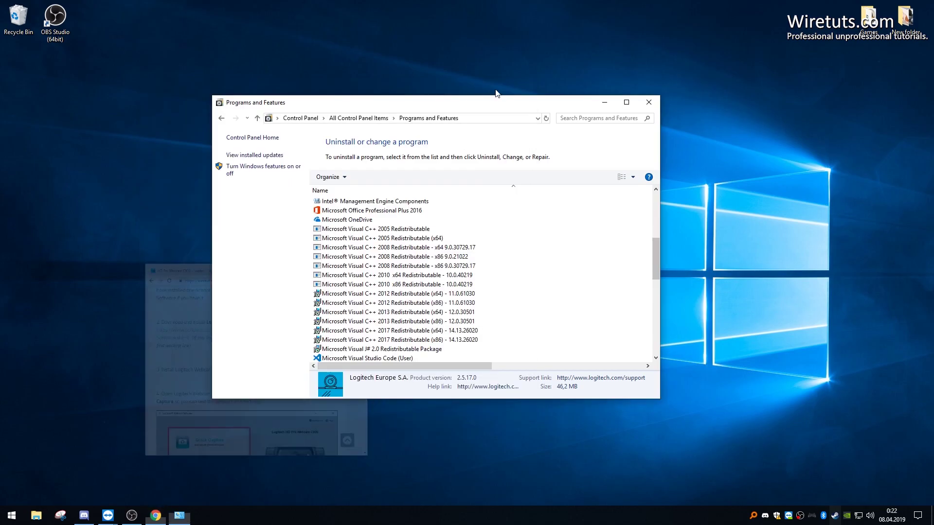
click(604, 102)
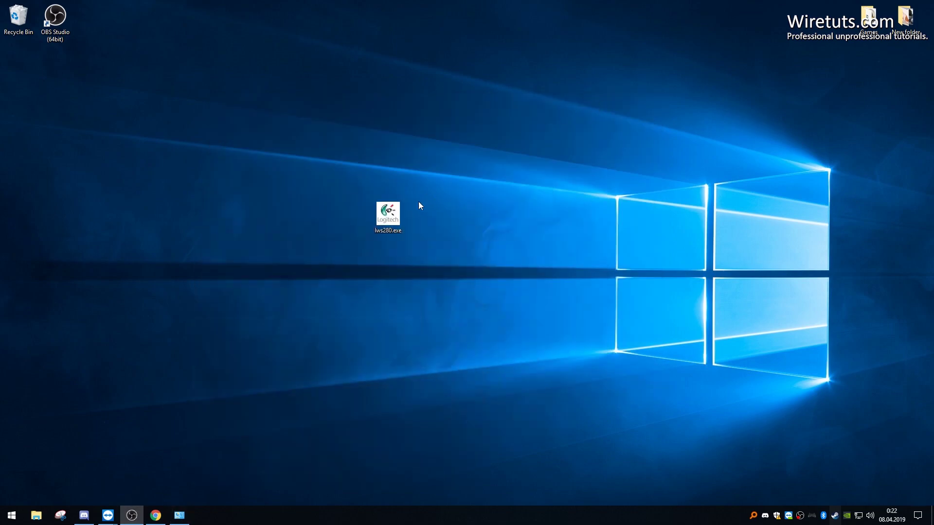
double_click(392, 222)
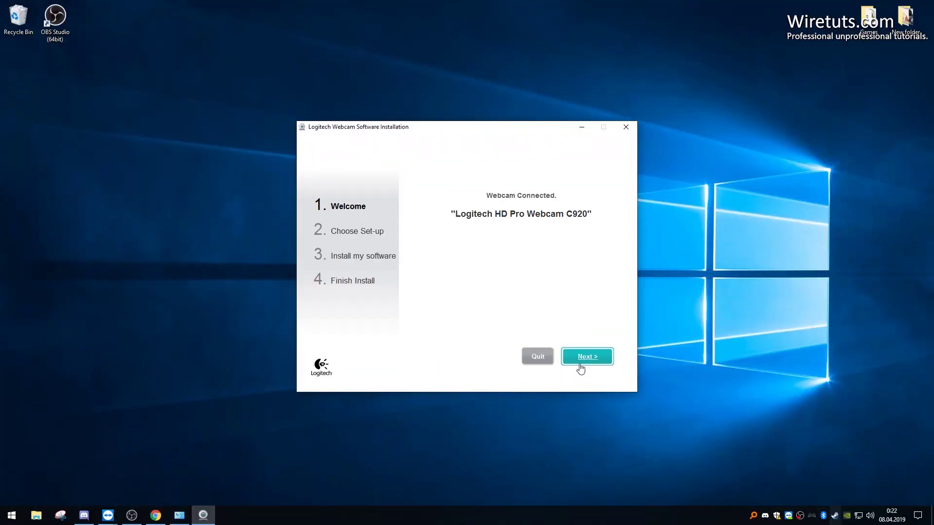
click(581, 370)
click(608, 378)
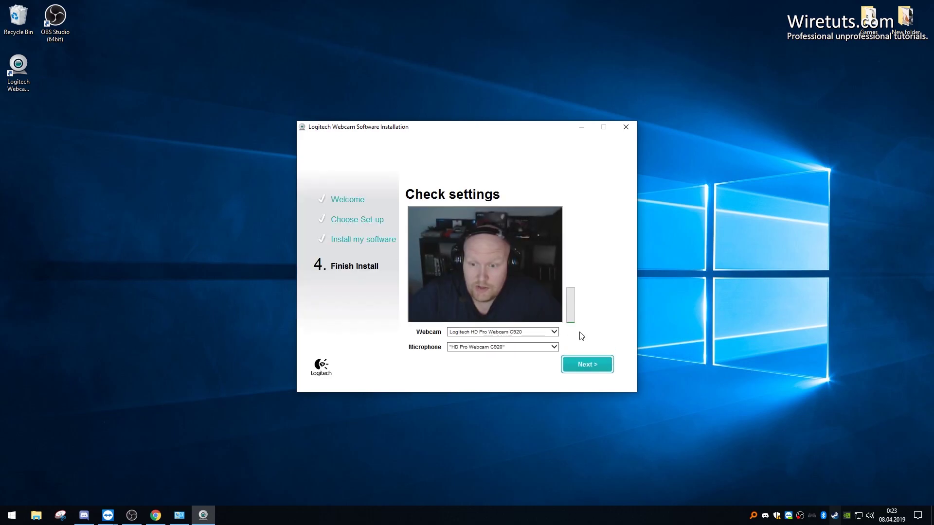
click(594, 368)
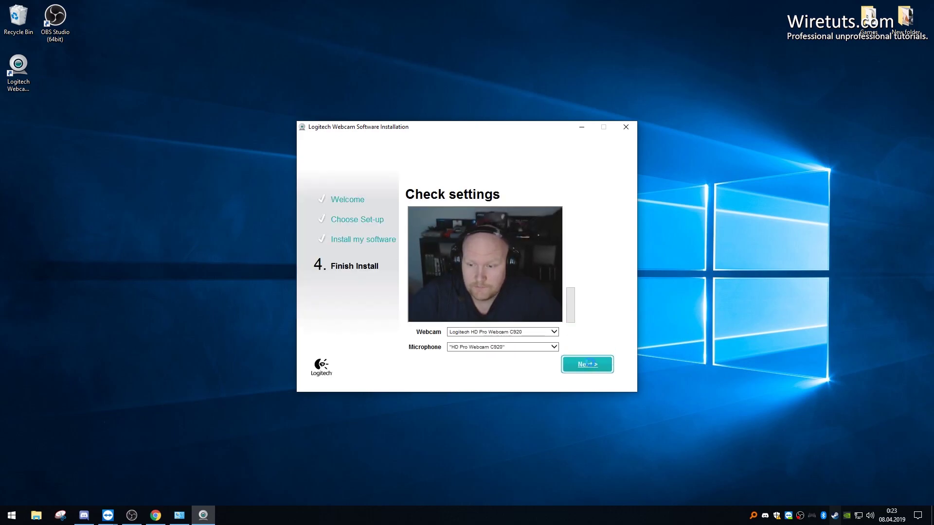
click(535, 335)
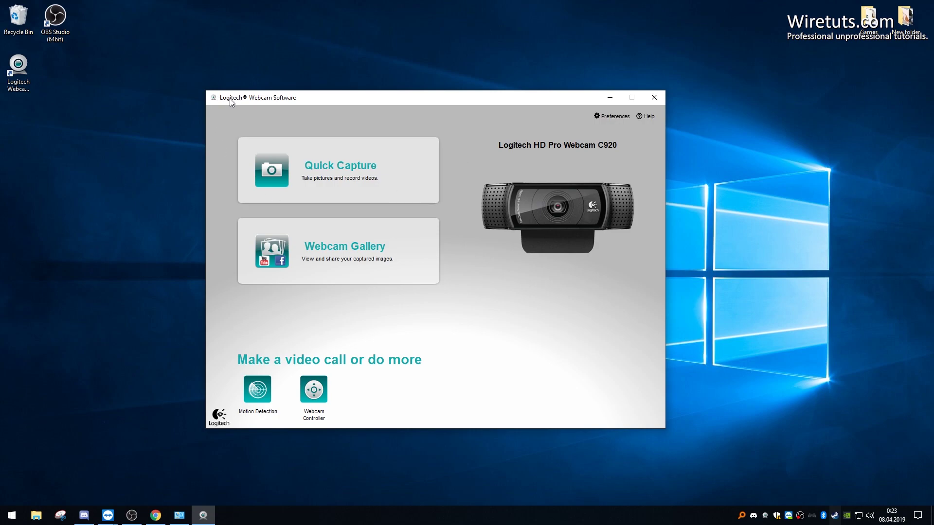
Step: Open Quick Capture in Logitech Webcam Software, show the camera controls and switch to video mode
drag(230, 98, 240, 99)
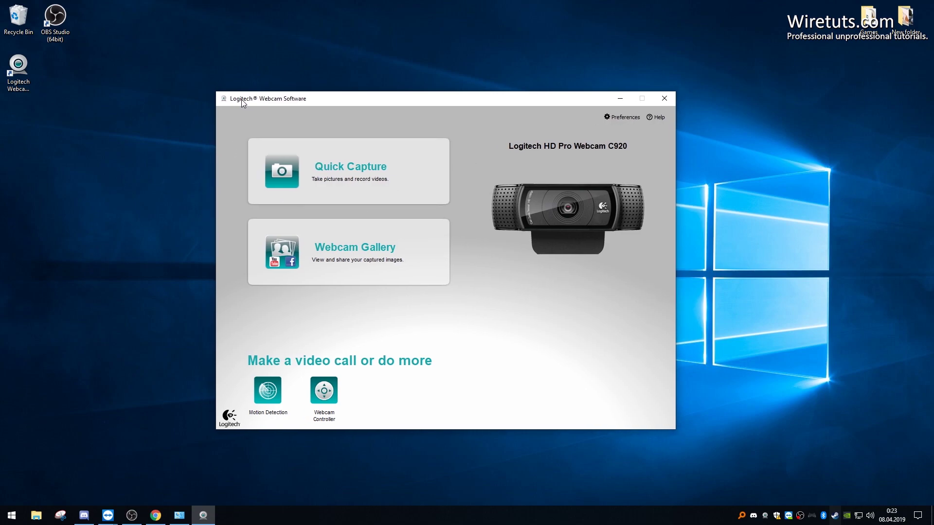
click(352, 179)
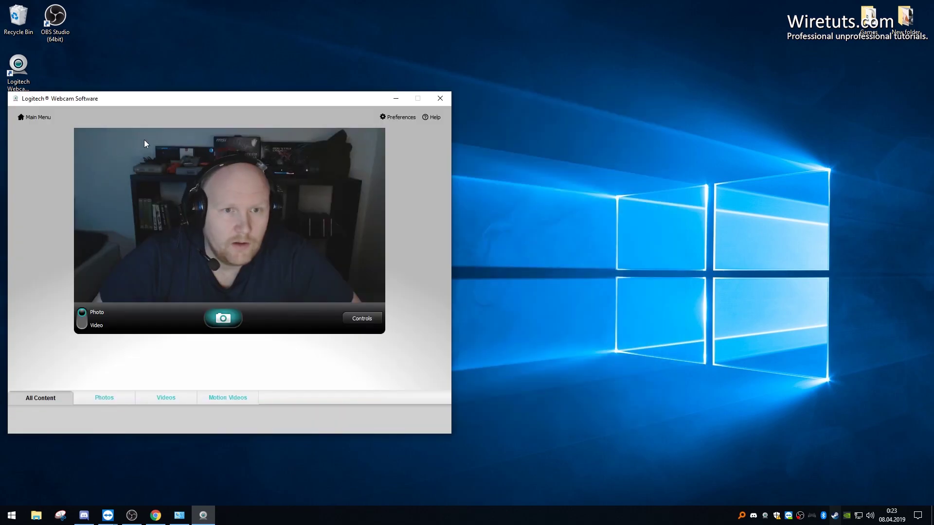
drag(119, 130, 540, 81)
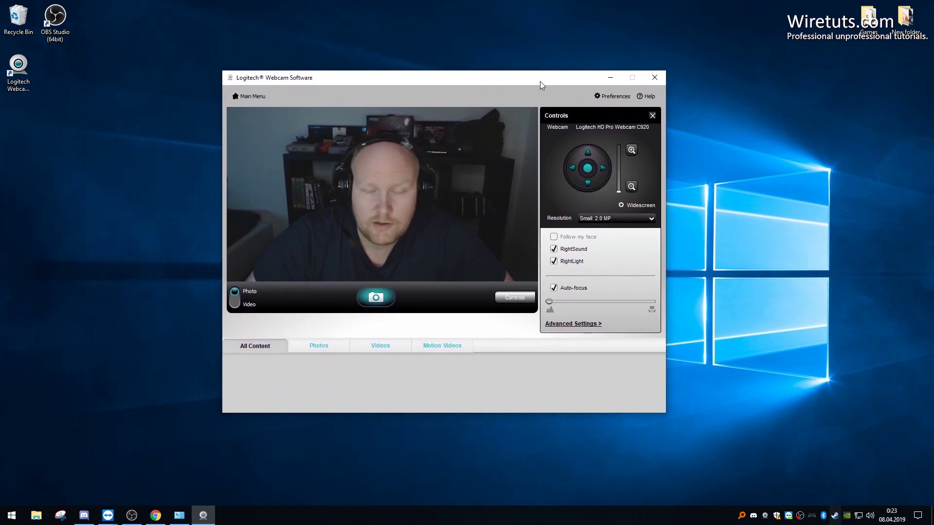
click(236, 303)
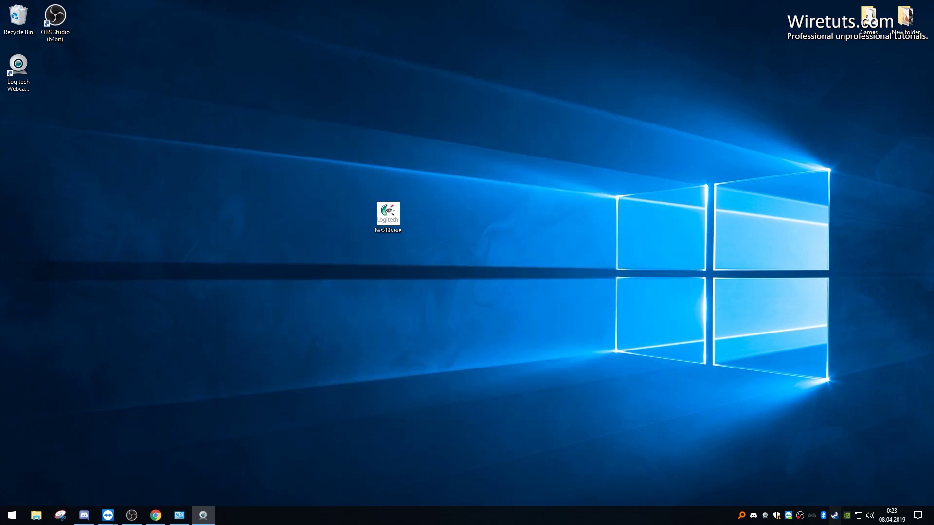
drag(325, 157, 458, 109)
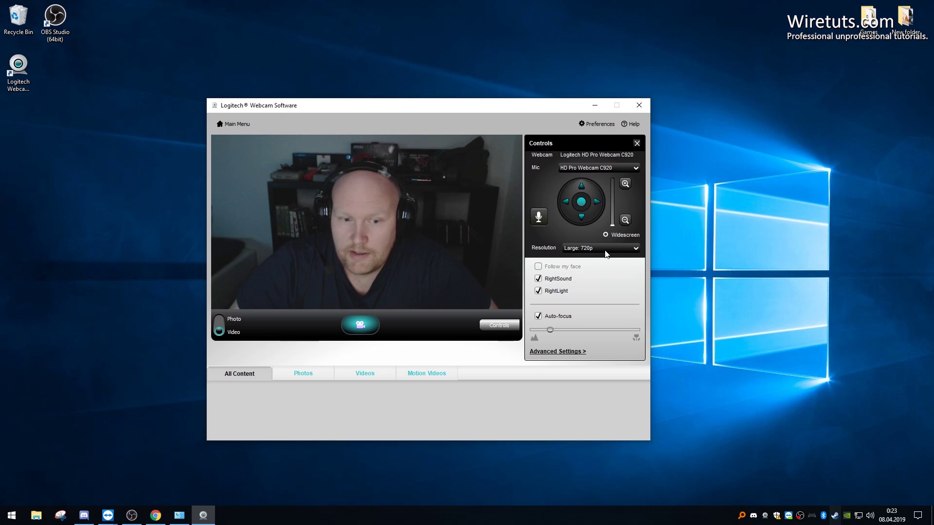
Step: Set the video resolution to Max: 1080p, turn off RightSound and RightLight, and close Logitech Webcam Software
click(620, 248)
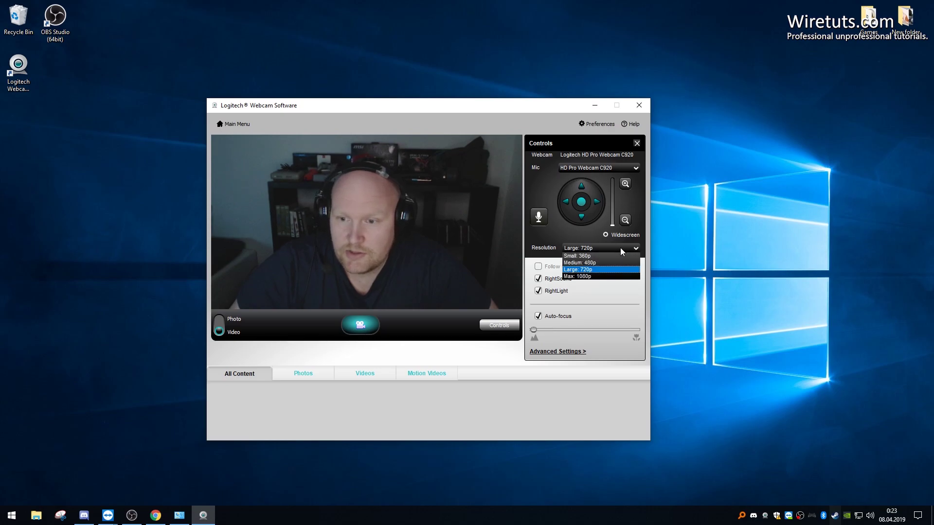
click(594, 275)
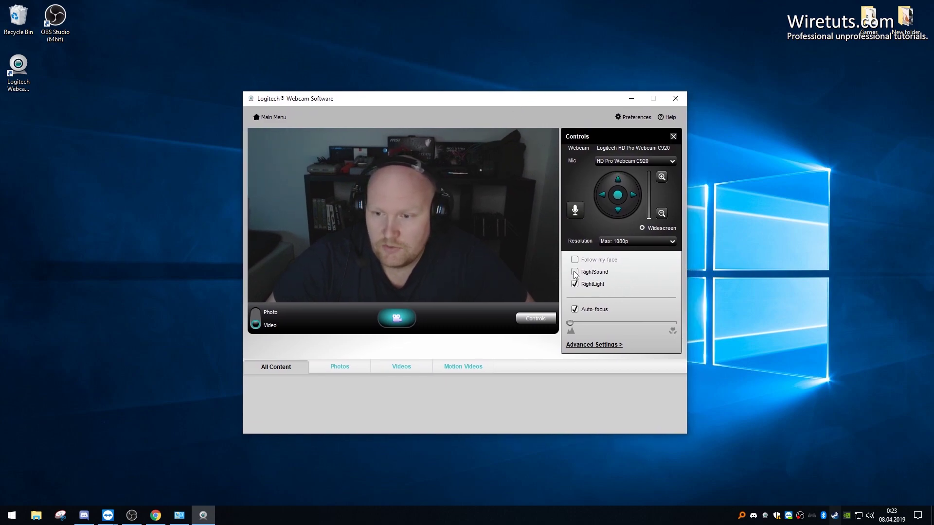
click(574, 285)
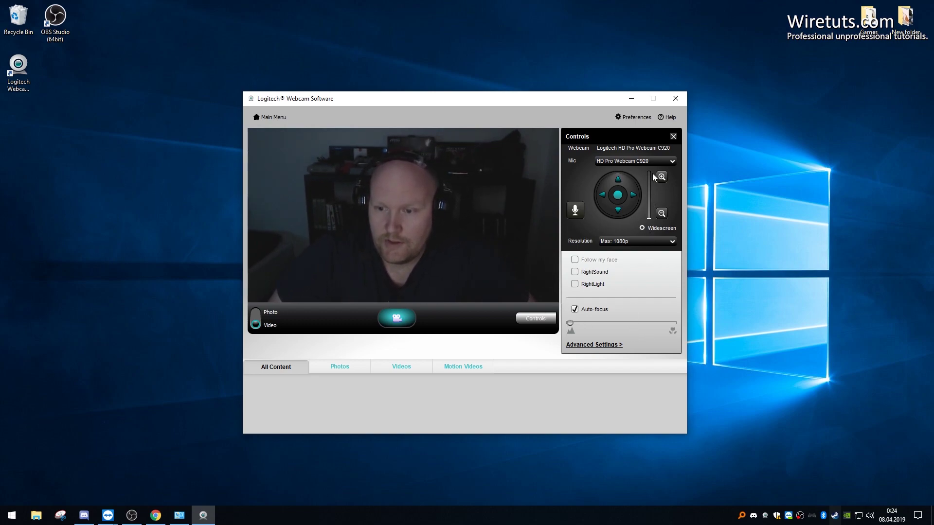
click(675, 98)
Step: Launch OBS Studio and set the Logitech C920 source's device to Logitech HD Pro Webcam C920
double_click(66, 29)
click(513, 272)
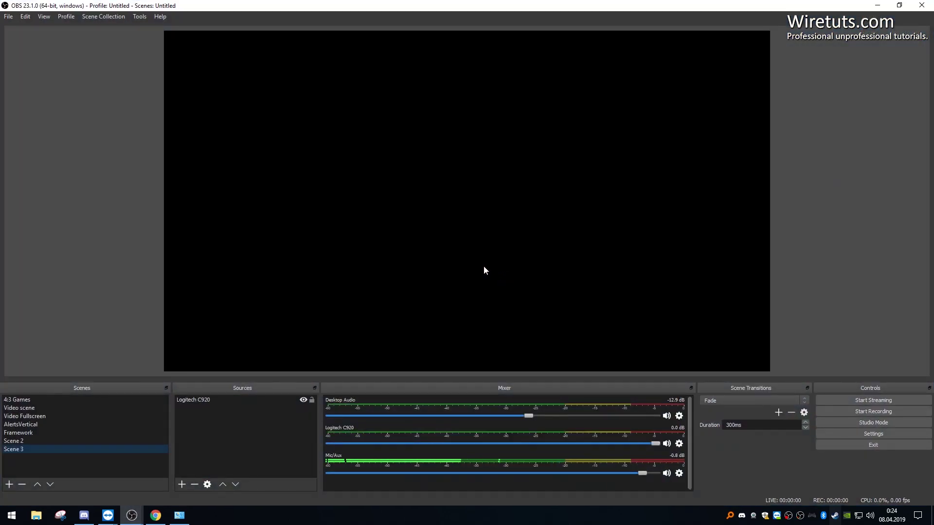
double_click(241, 402)
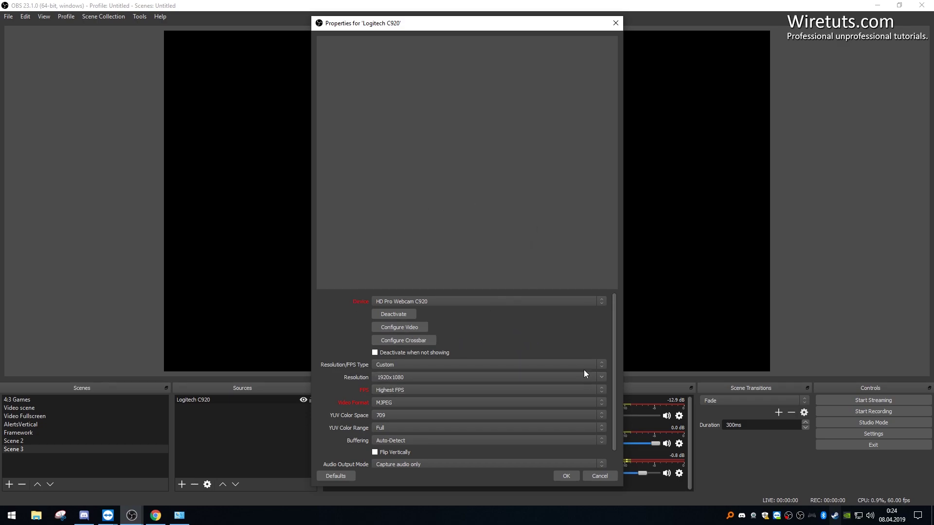
click(605, 302)
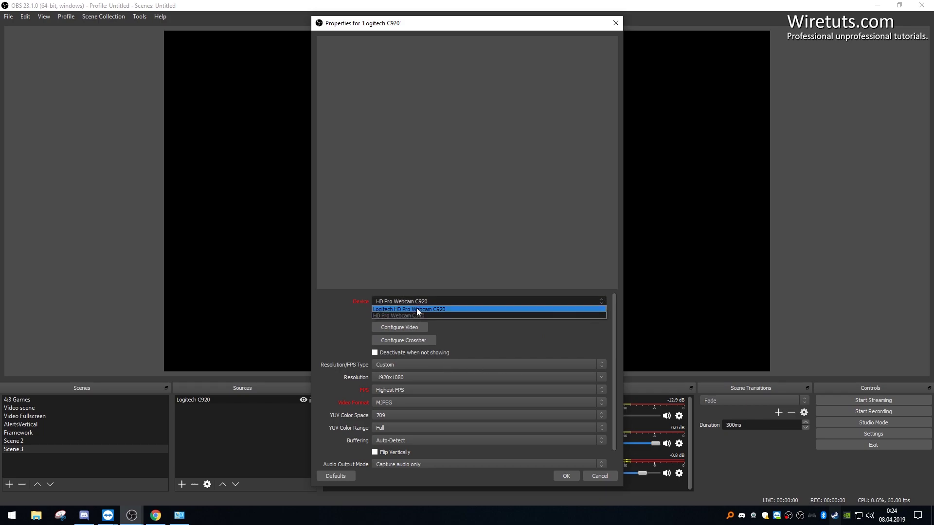
click(445, 309)
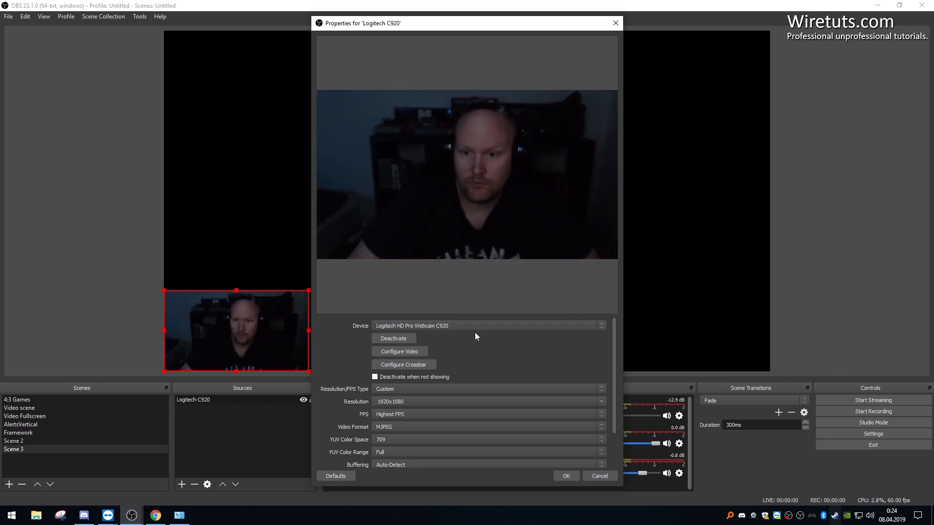
Step: Review the Webcam Control and Advanced Settings in the video configuration, save them and accept the source properties
click(425, 350)
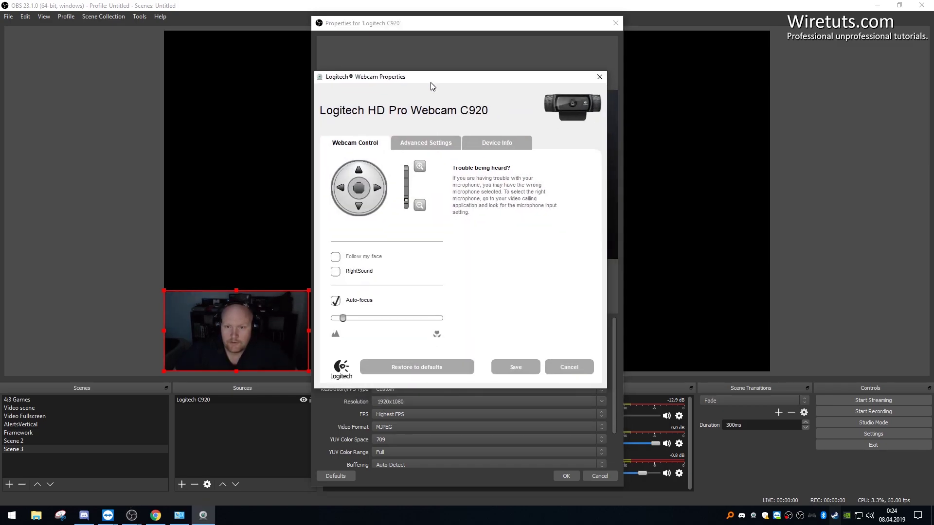
click(431, 144)
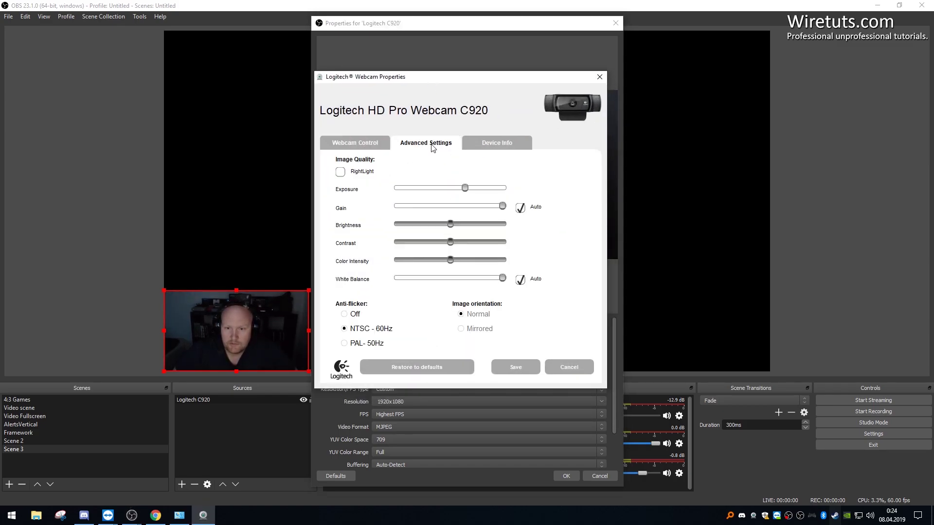
click(361, 149)
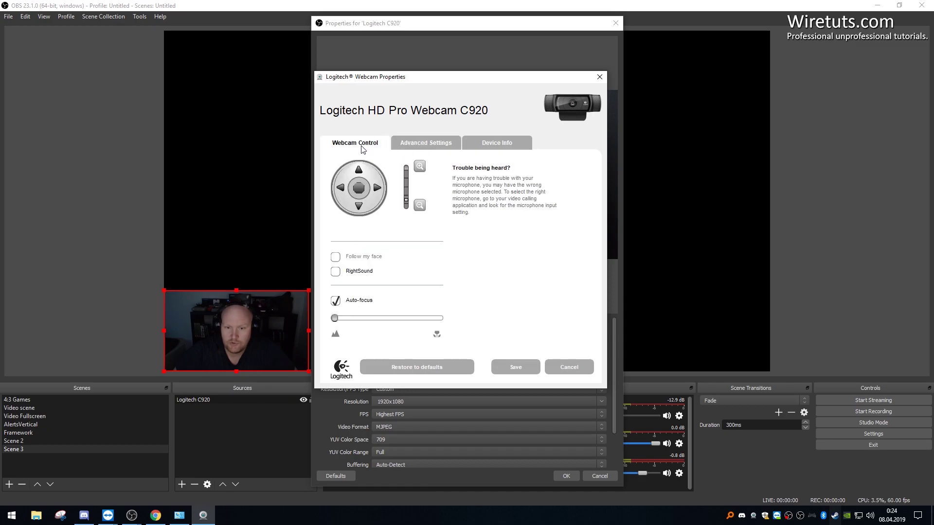
click(511, 367)
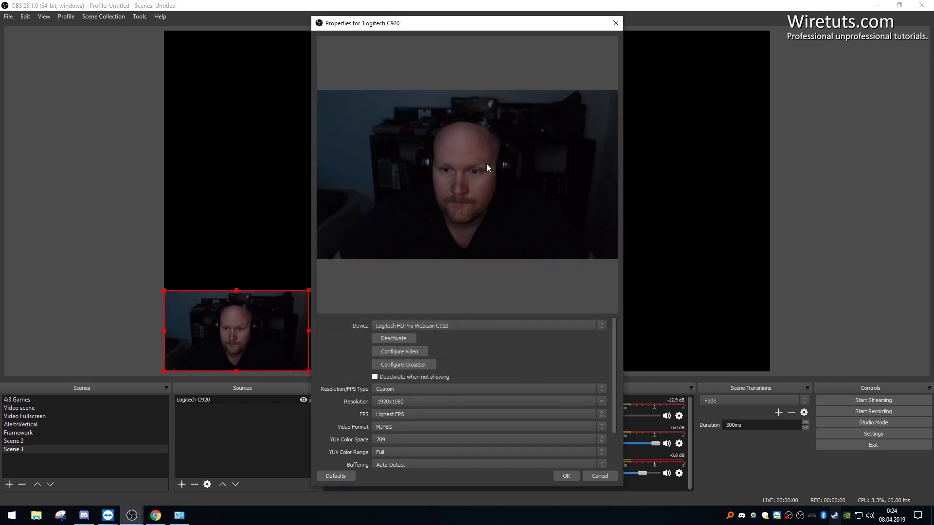
click(566, 476)
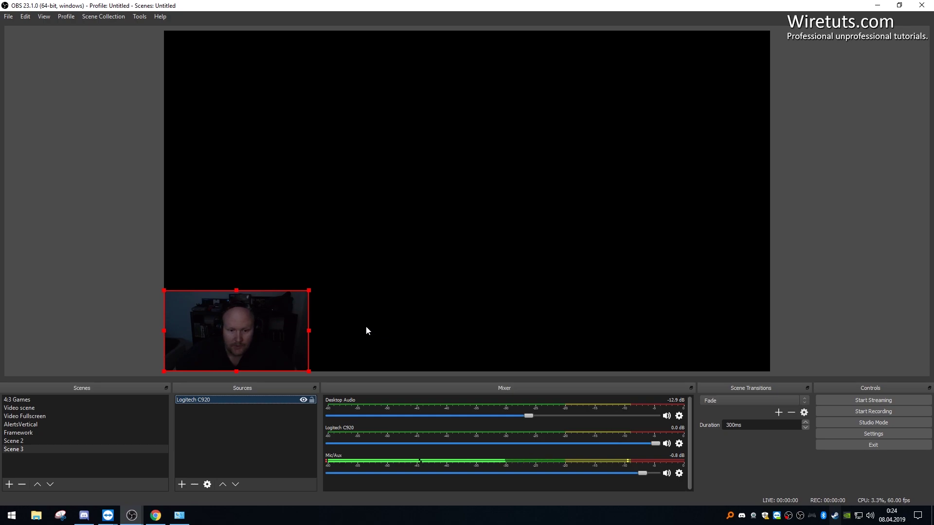
Step: Reopen the Logitech C920 source's video configuration and check its Webcam Control and Advanced Settings
click(134, 226)
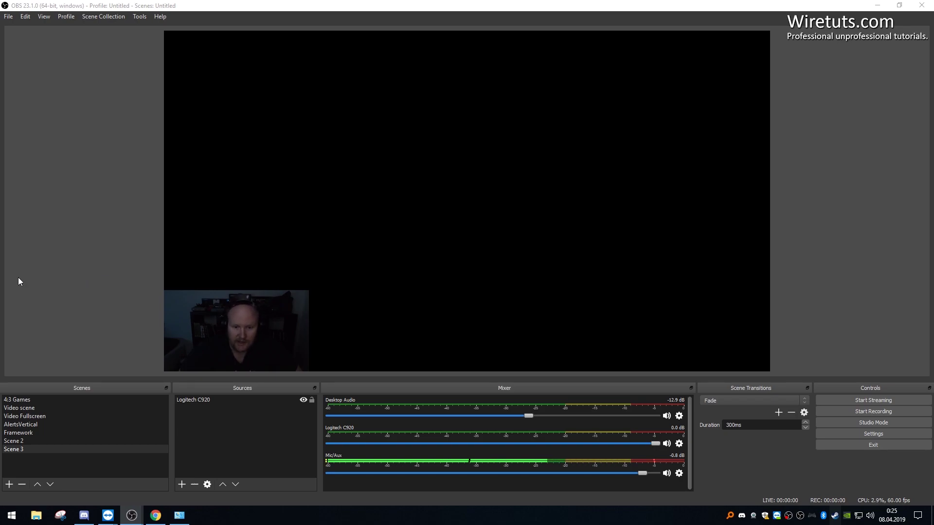
double_click(280, 401)
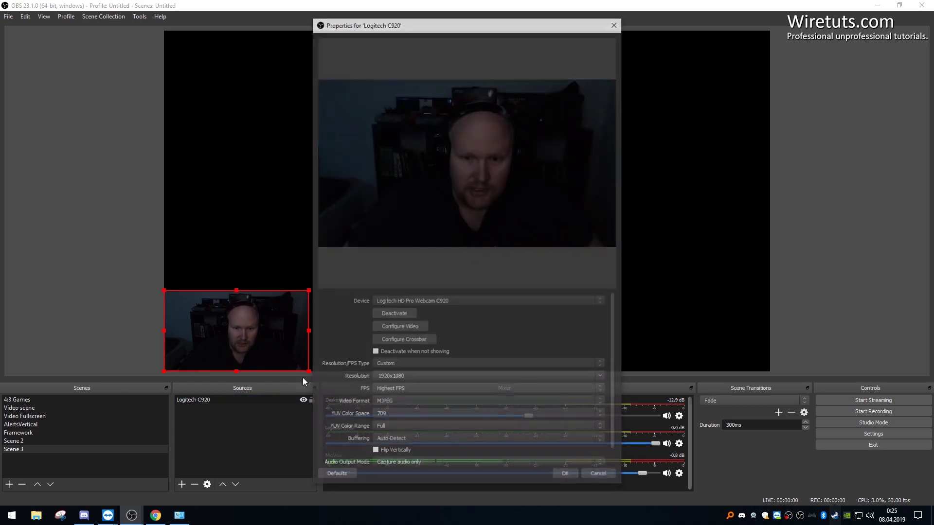
click(410, 328)
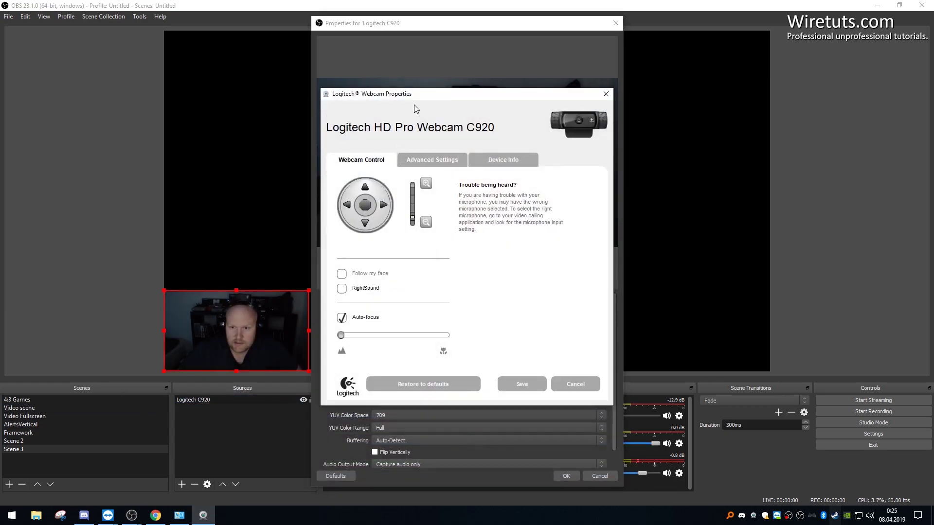
click(436, 161)
click(481, 161)
click(384, 162)
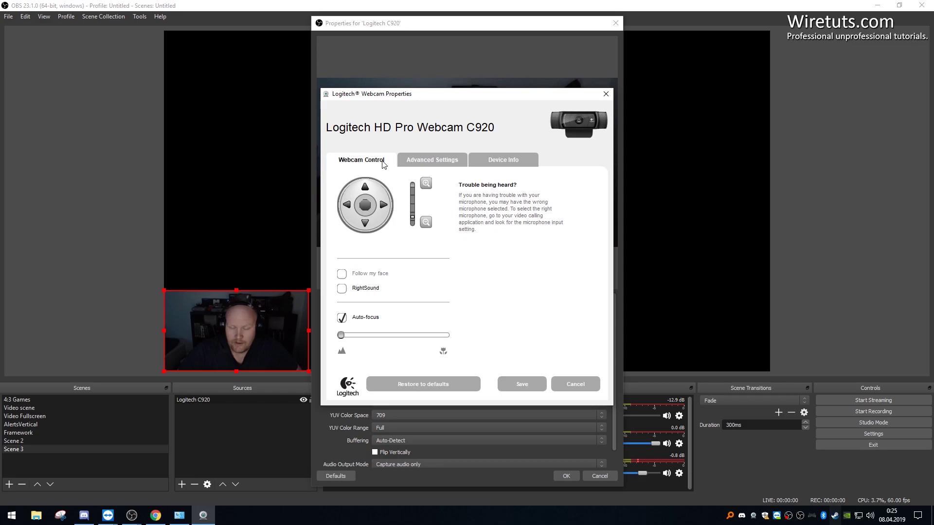